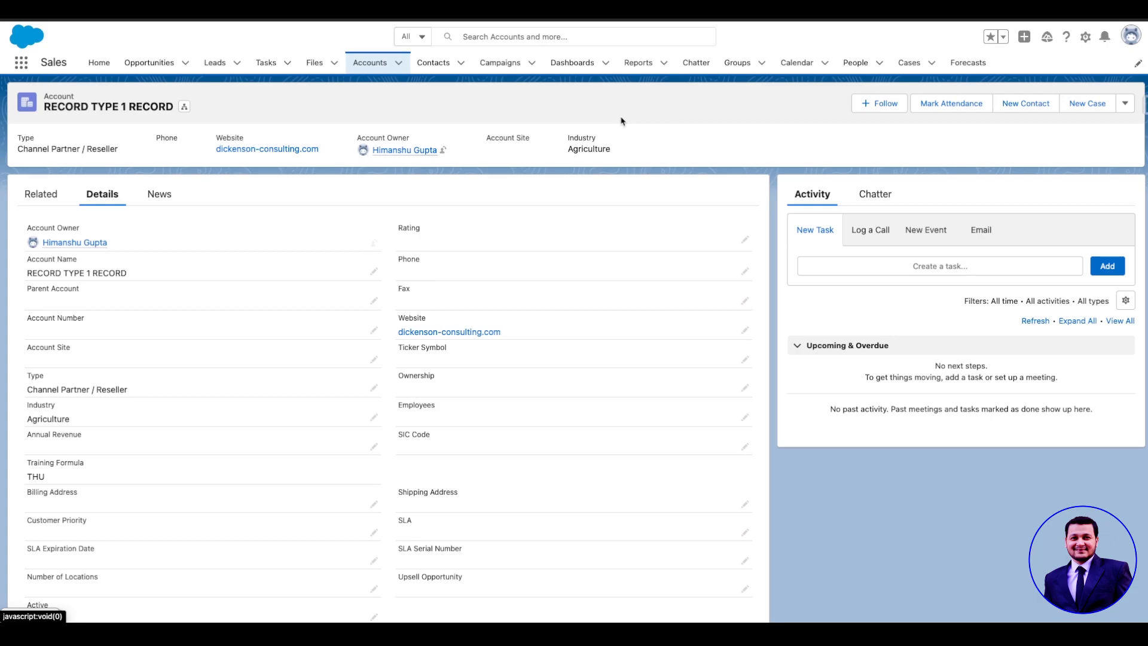
Step: Open the Reports page by searching the available items for reports
left_click(640, 66)
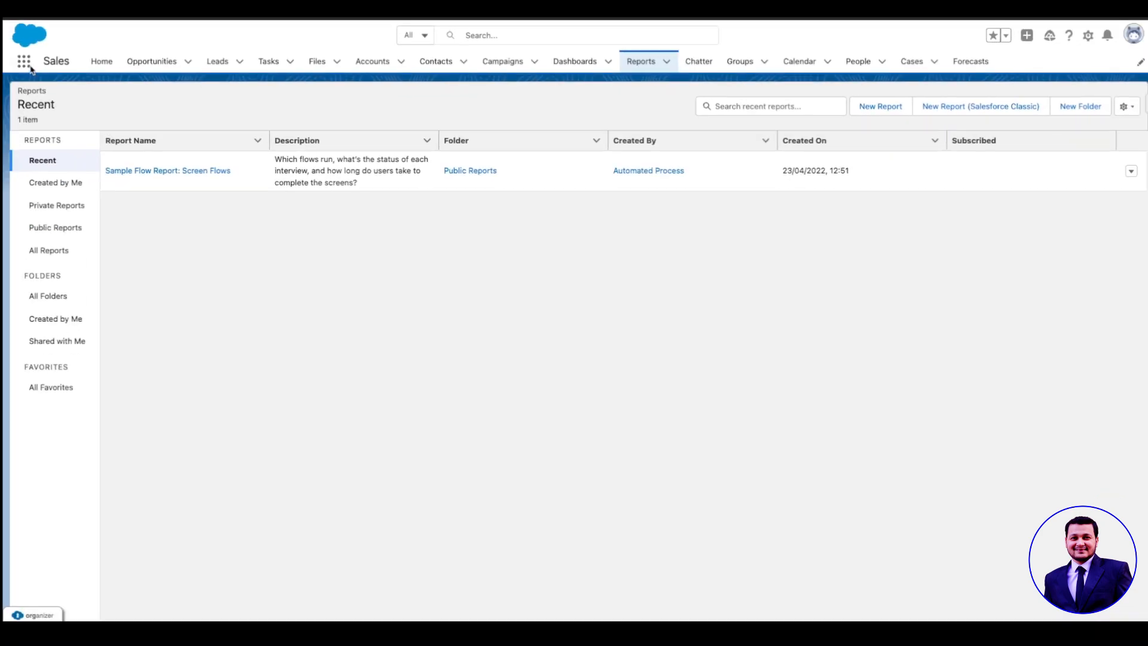
left_click(20, 59)
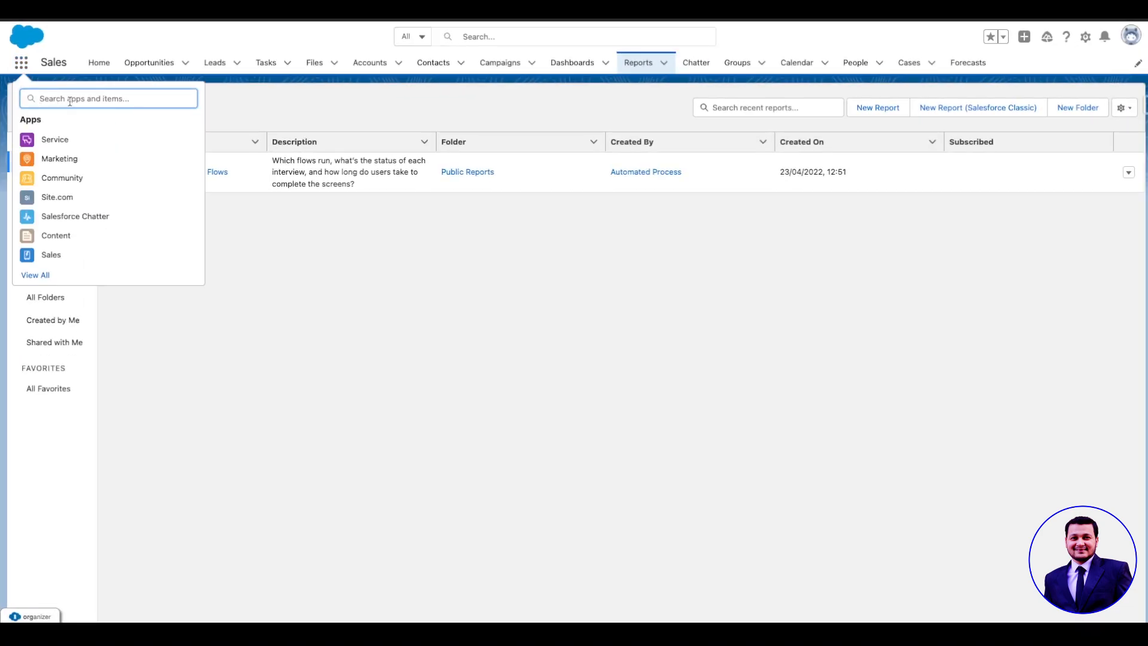
type("reports")
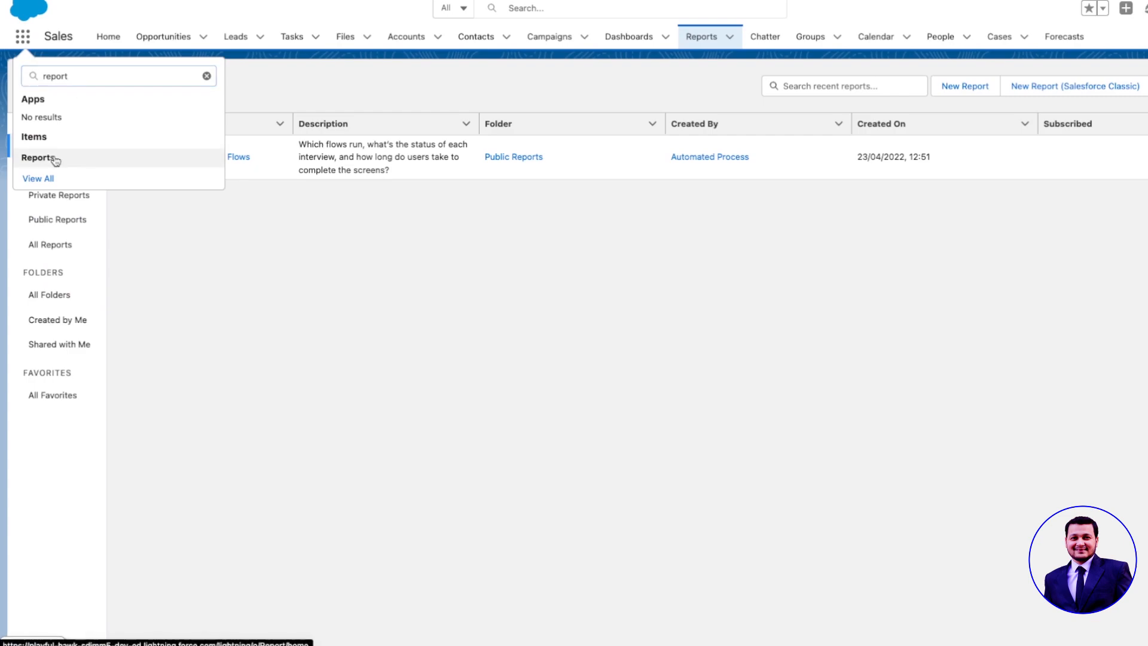
left_click(50, 161)
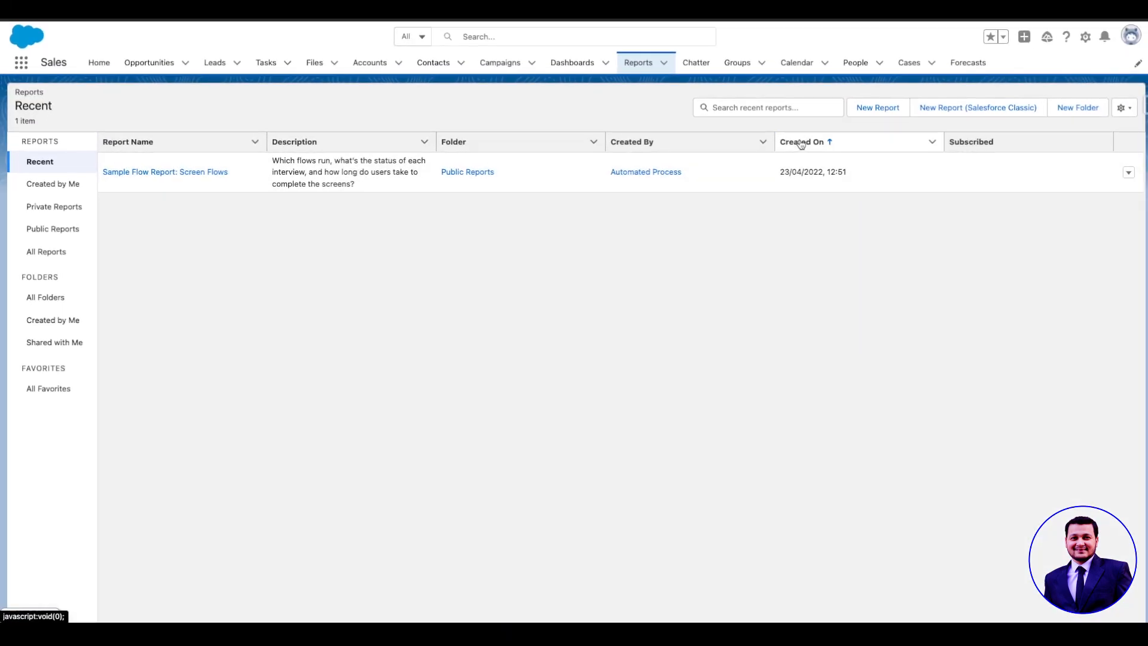
Step: Create a new report using the Accounts report type from the Accounts & Contacts category
left_click(877, 108)
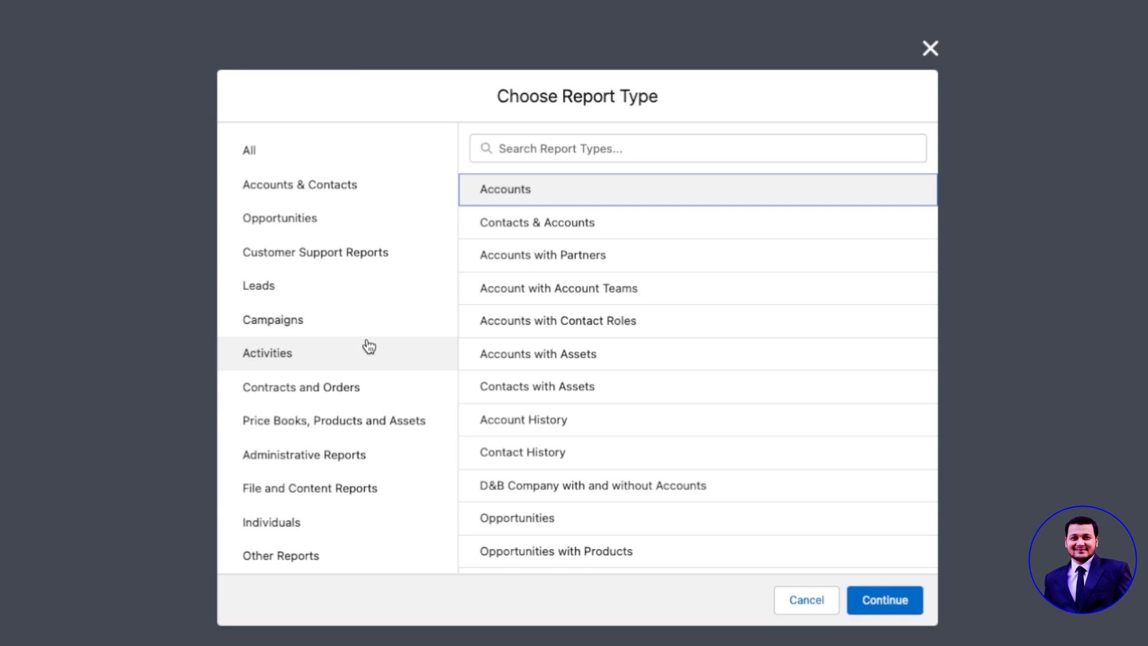
left_click(360, 190)
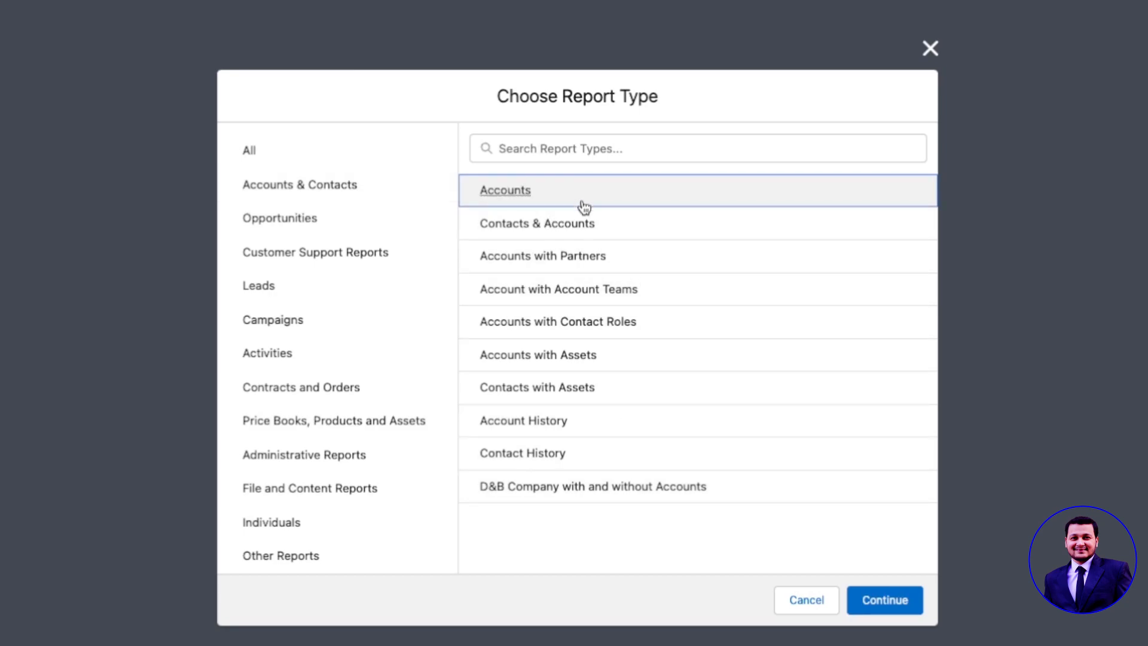
left_click(897, 603)
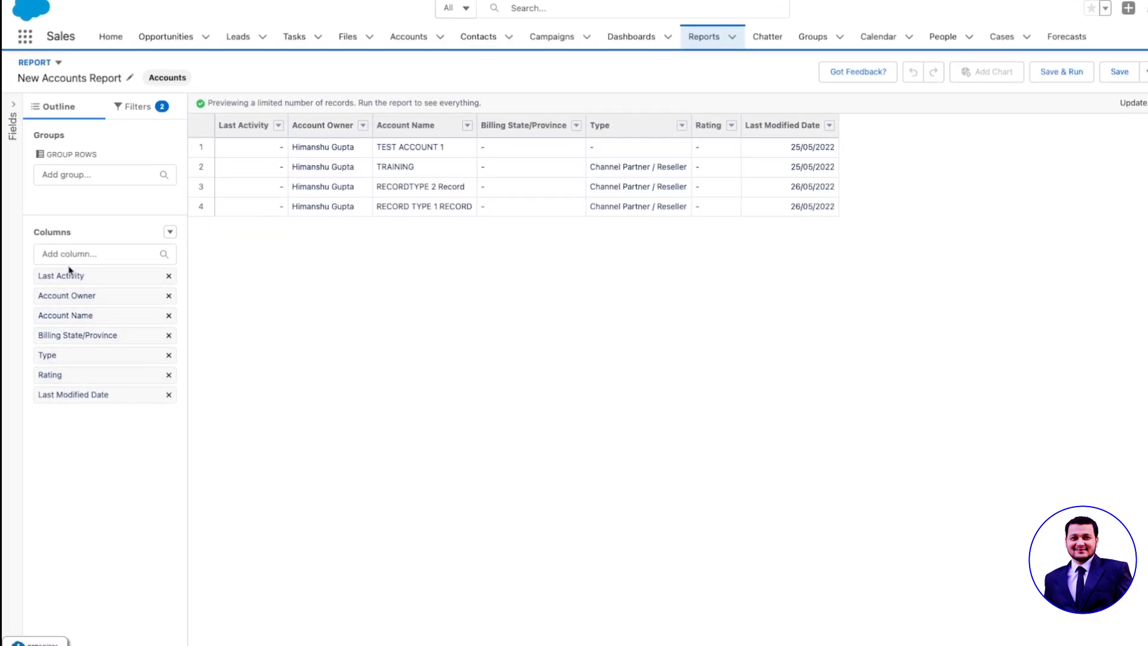
Step: Set the report's Show Me filter to All accounts and check the Created Date filter's options without changing them
left_click(135, 108)
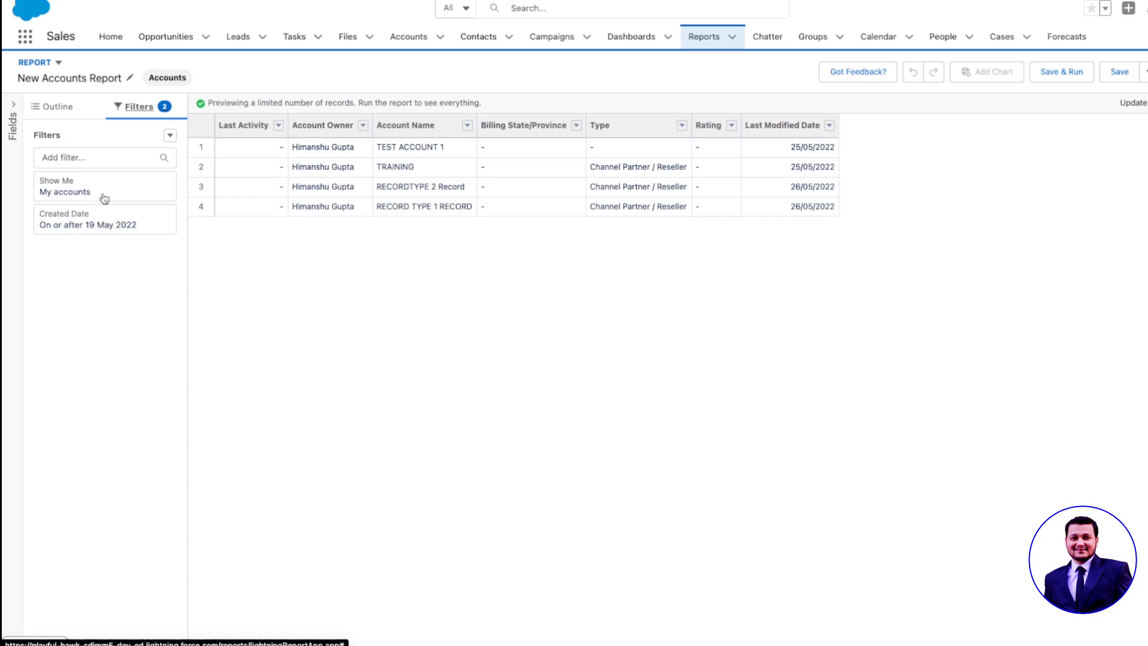
left_click(71, 199)
left_click(269, 194)
left_click(283, 310)
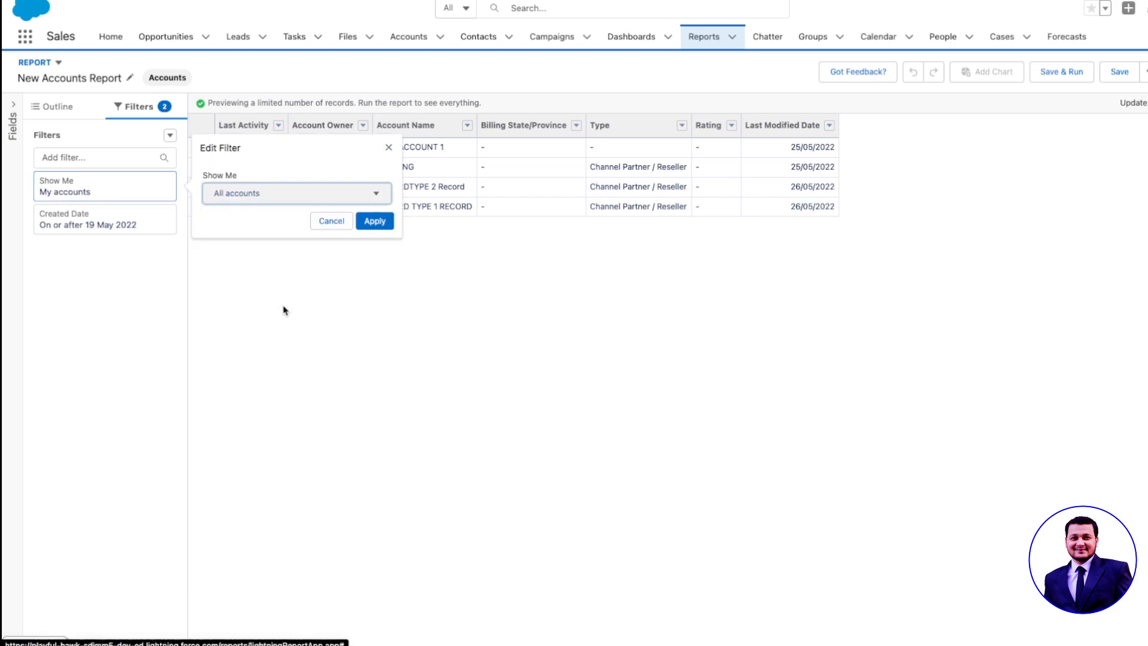
left_click(375, 222)
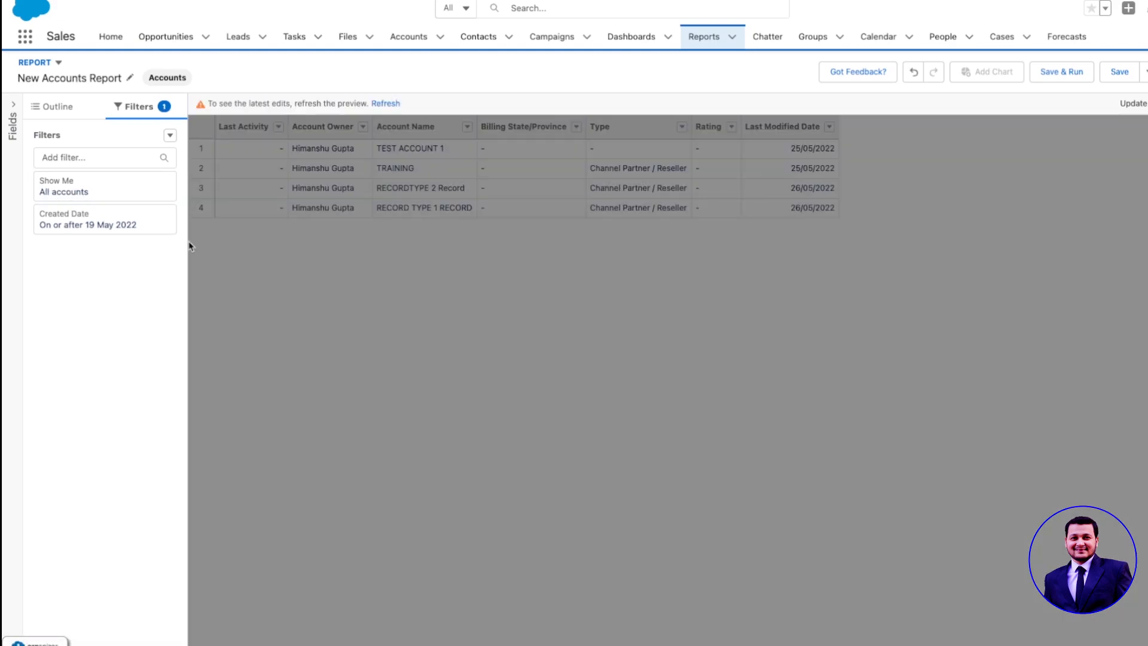
left_click(80, 229)
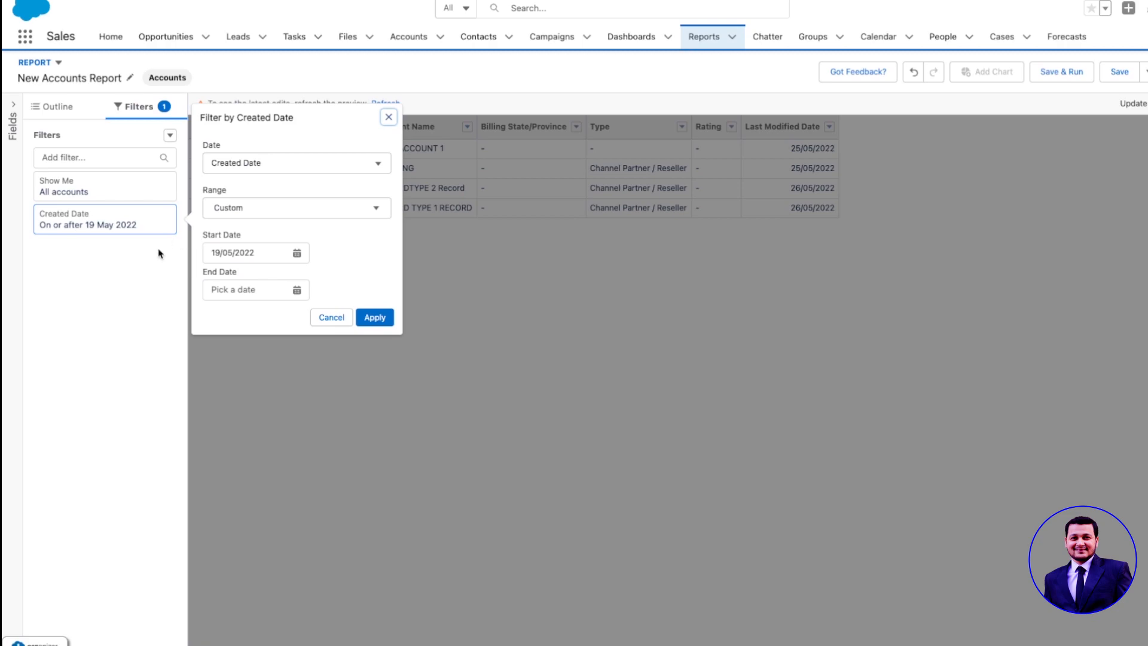
left_click(331, 317)
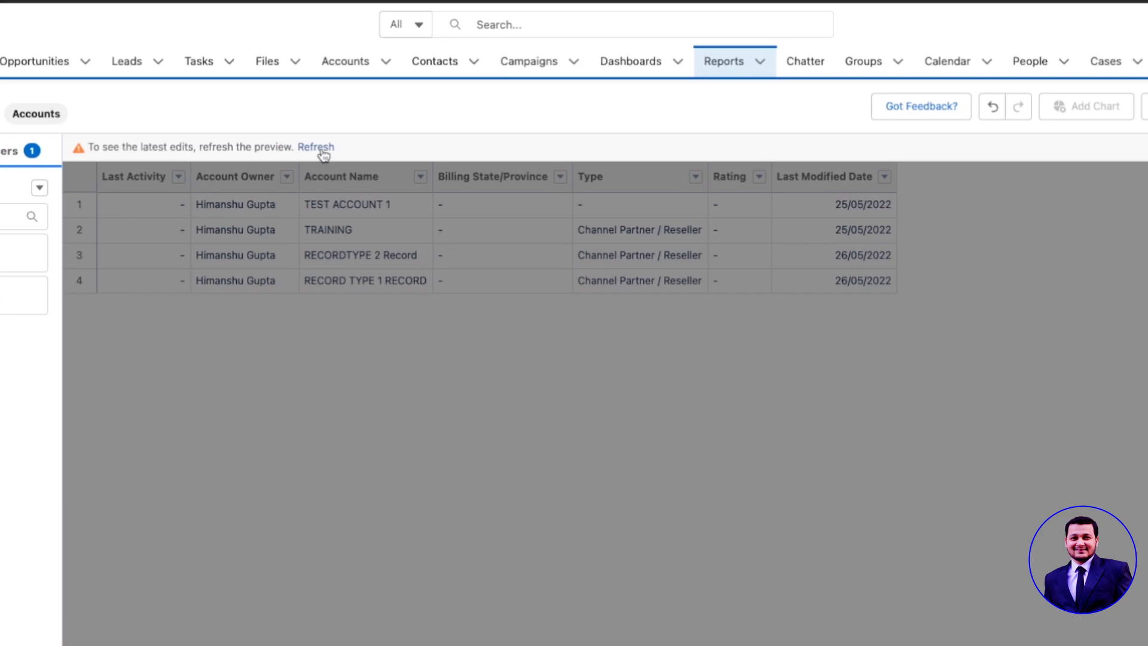
Step: Refresh the report preview and turn on automatic preview updates
left_click(322, 151)
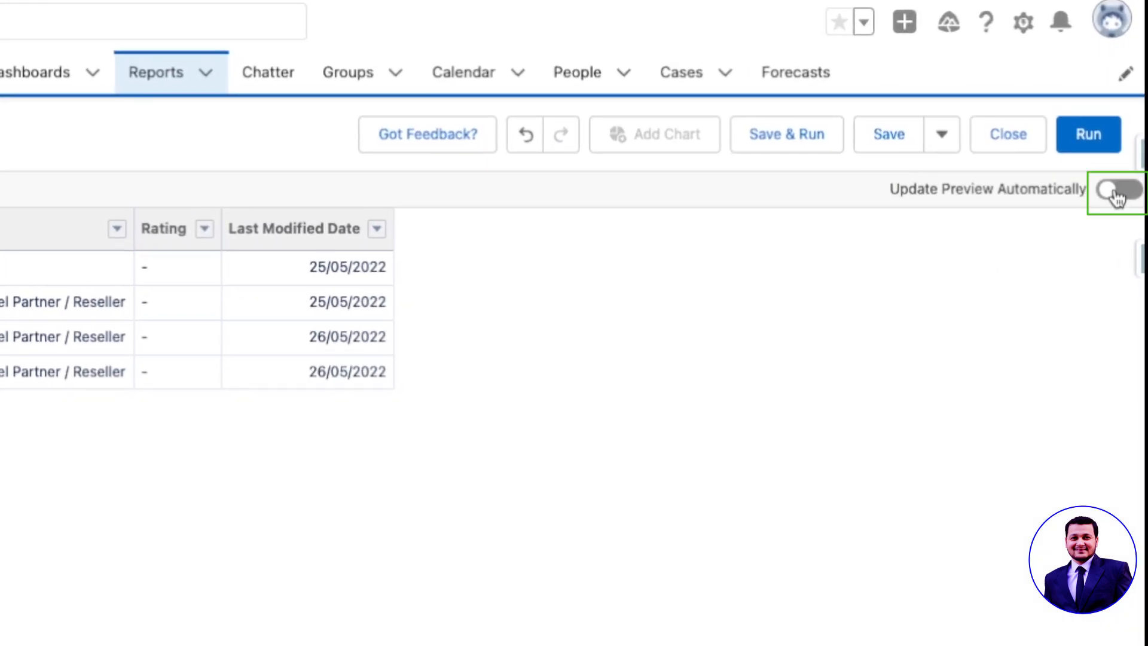
left_click(1118, 193)
Step: Add a report filter so that Type equals Prospect
left_click(52, 174)
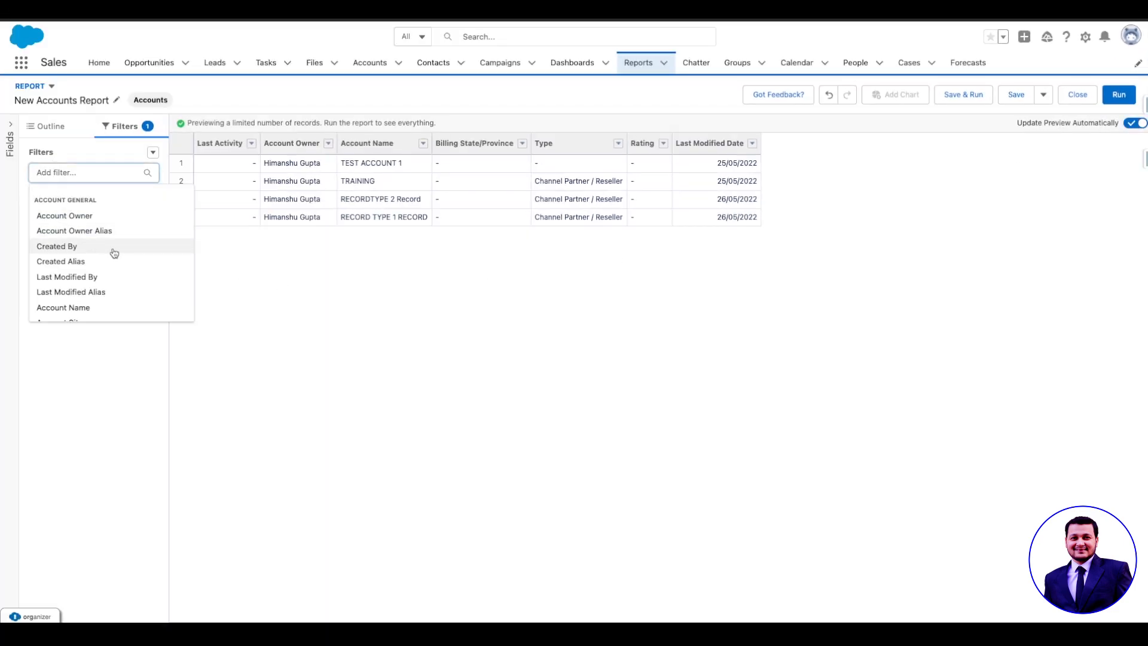
scroll(100, 250, "down", 3)
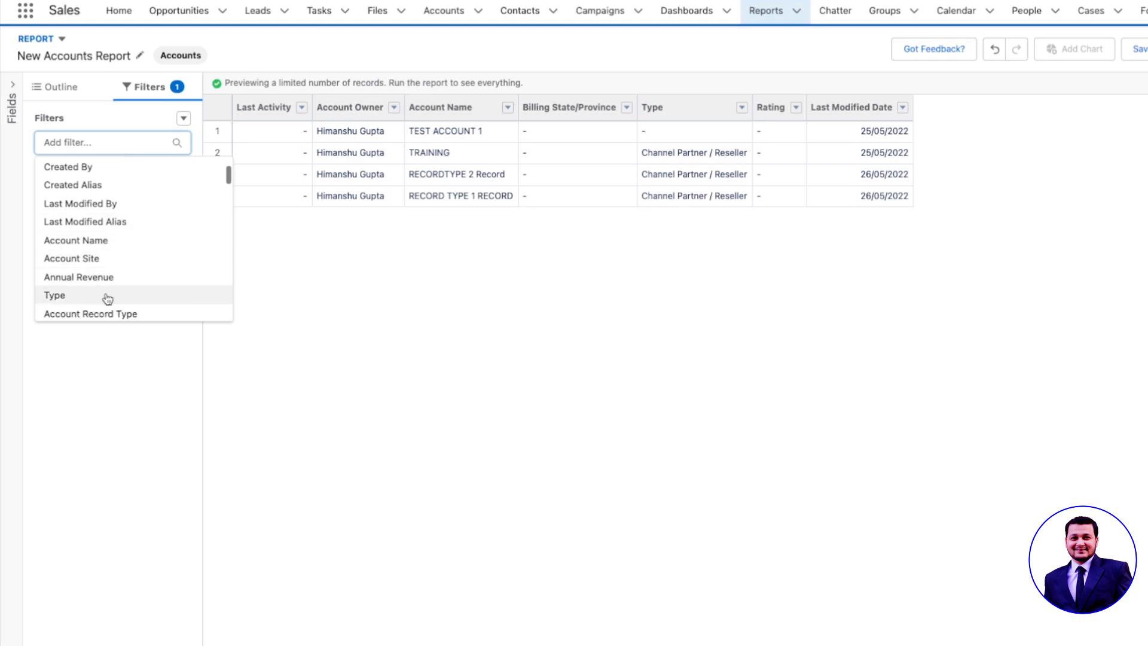
left_click(107, 298)
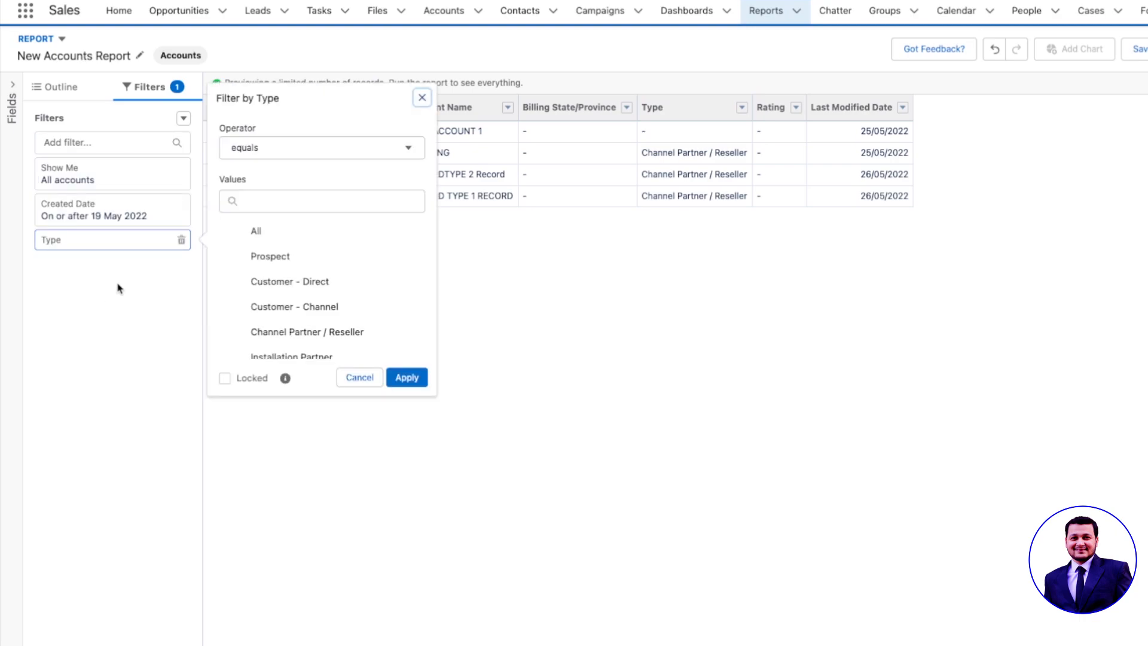
left_click(273, 257)
left_click(408, 377)
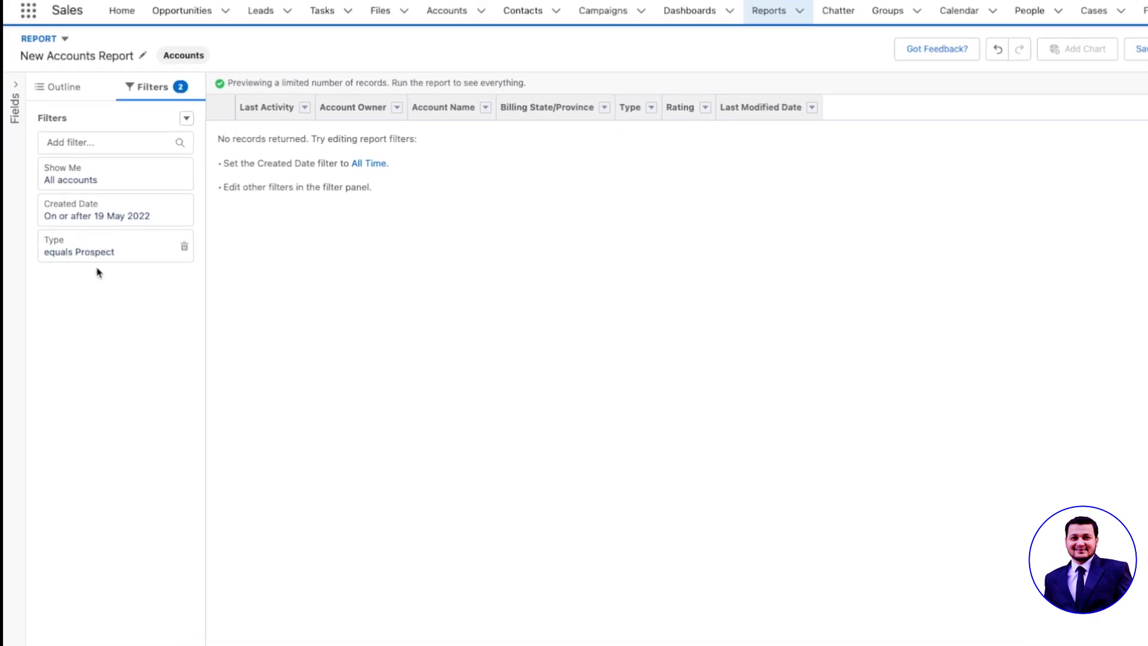
Step: Turn off automatic preview updates and remove the Type filter from the report
left_click(1130, 125)
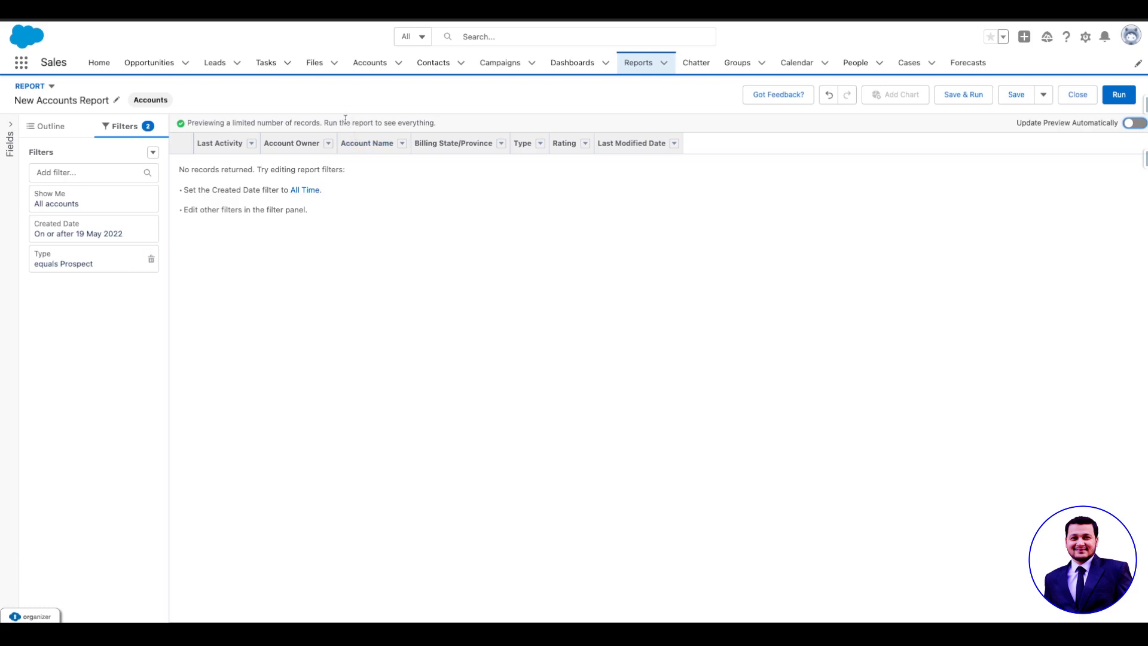
left_click(150, 260)
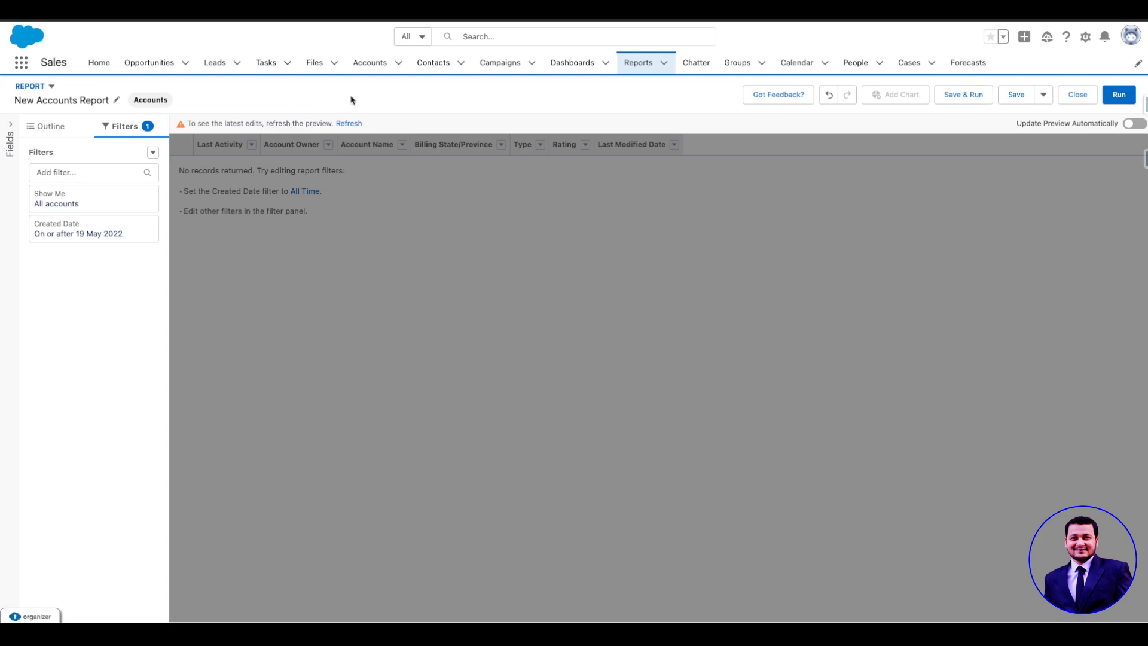
Step: Add the Created By and Account Site columns to the report outline
left_click(51, 128)
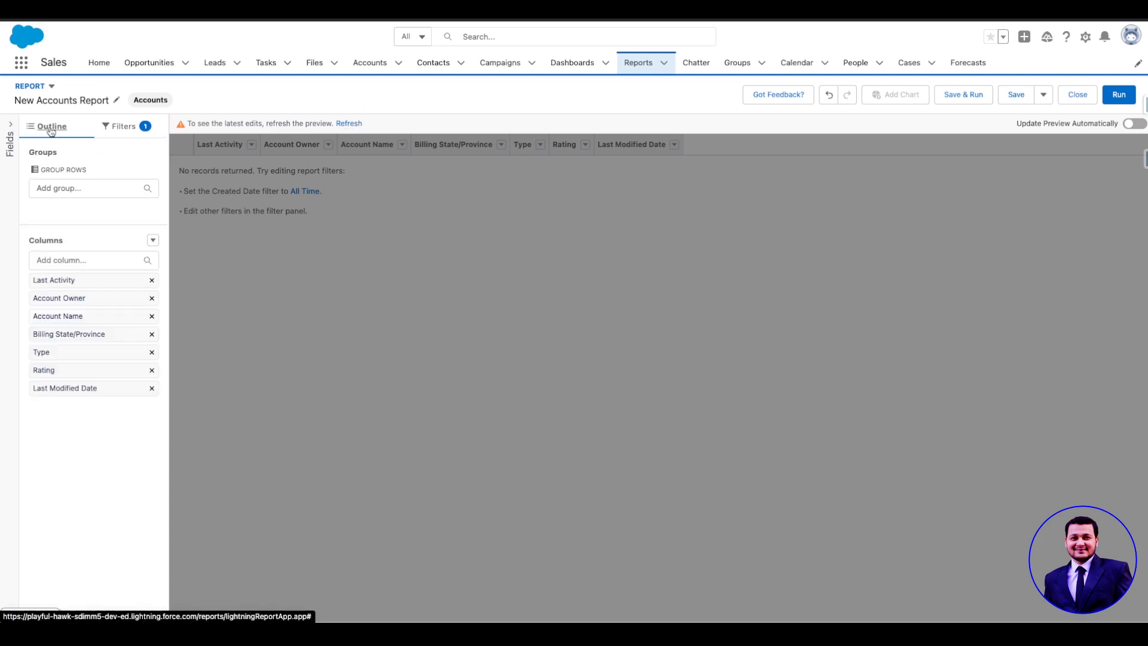
left_click(9, 142)
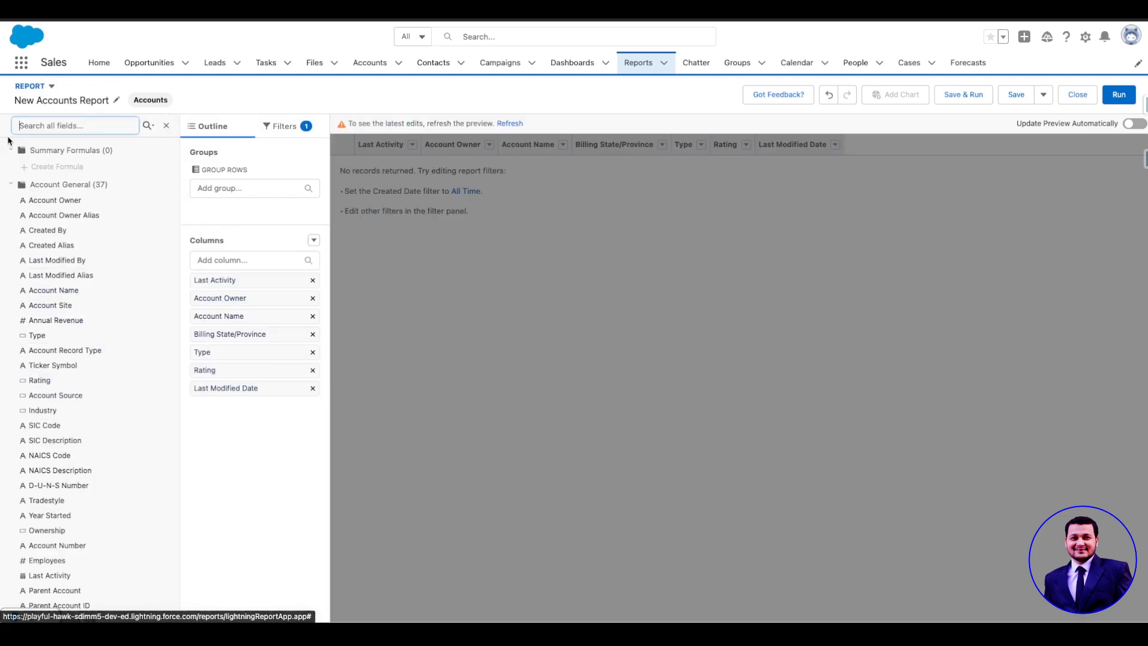
left_click(165, 127)
left_click(88, 257)
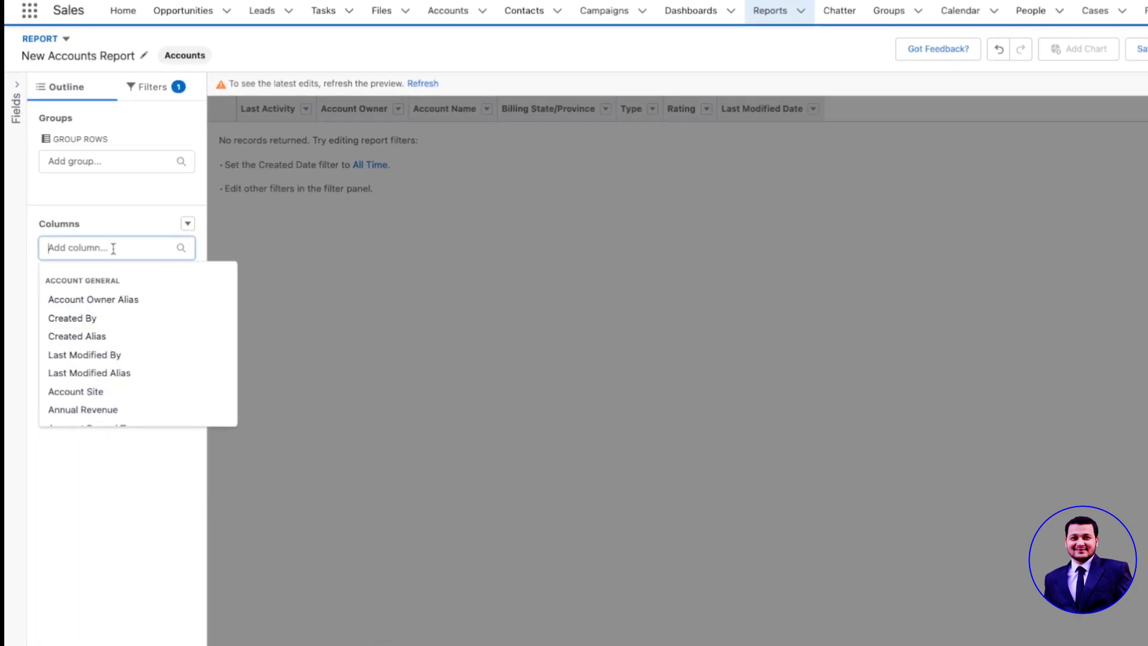
left_click(115, 320)
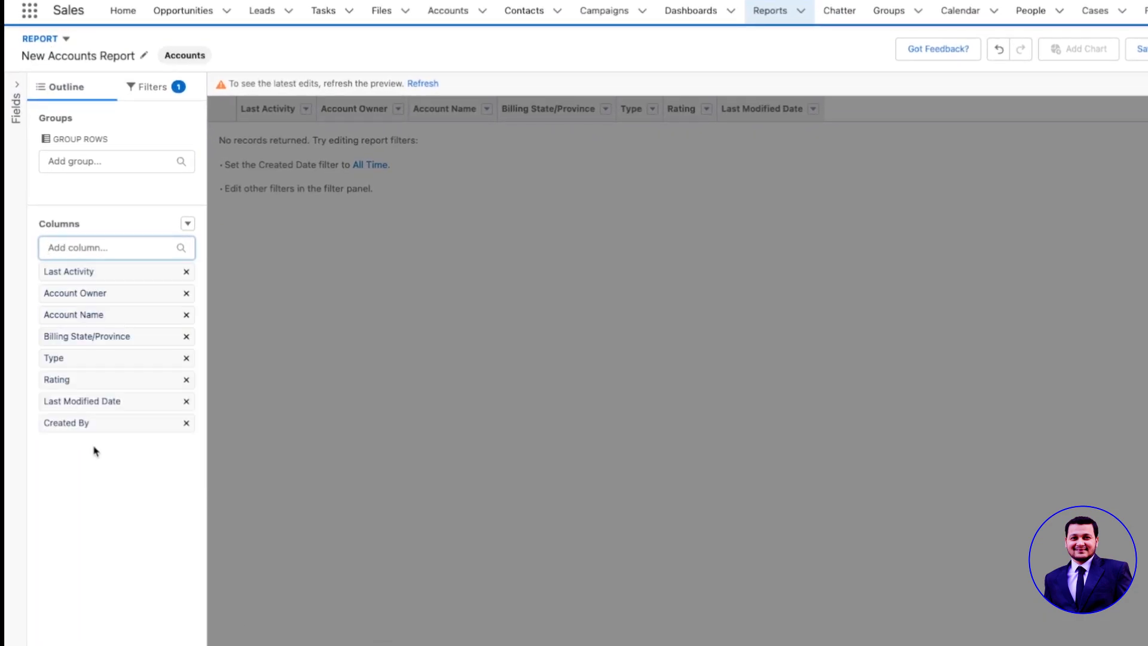
left_click(76, 251)
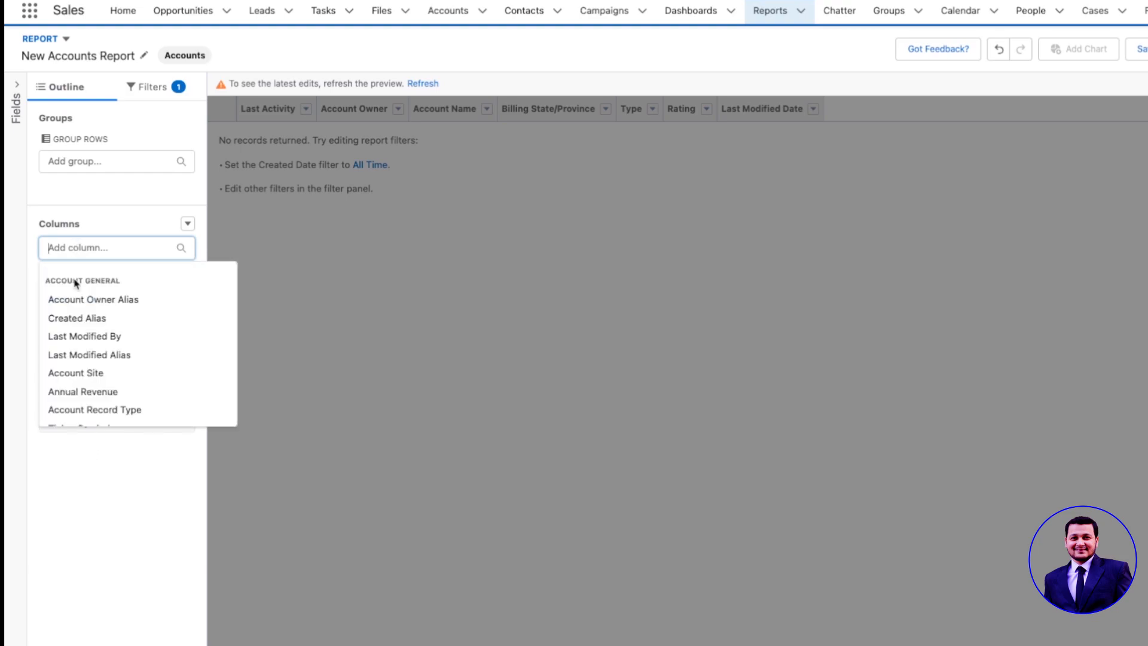
left_click(74, 370)
Step: Reorder the report columns so Account Site comes first and Last Modified Date follows Last Activity
left_click_drag(65, 441, 77, 277)
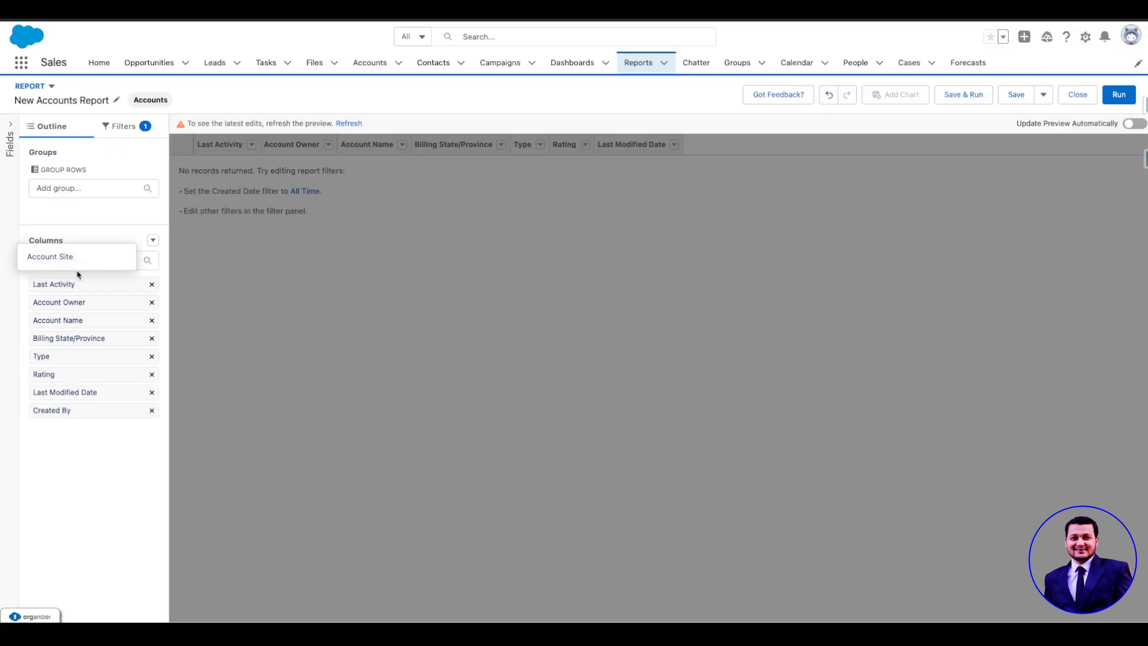
left_click_drag(75, 403, 74, 293)
left_click_drag(88, 457, 70, 299)
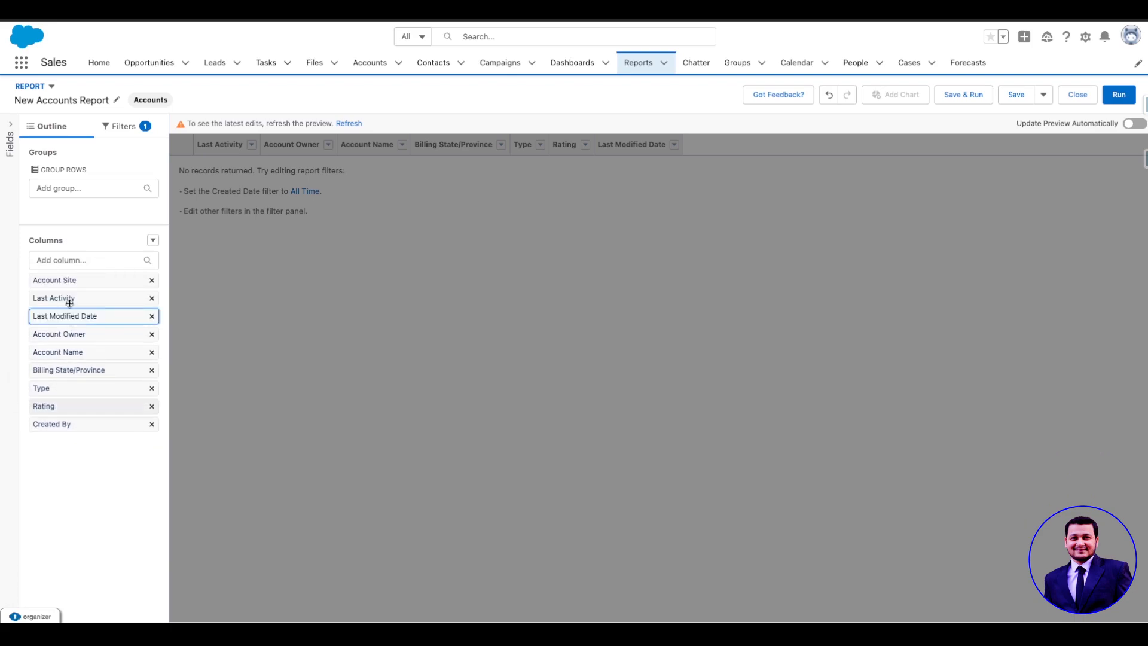
Step: Add Billing Country and Billing Zip/Postal Code from the full field list to the start of the report's columns
left_click(10, 130)
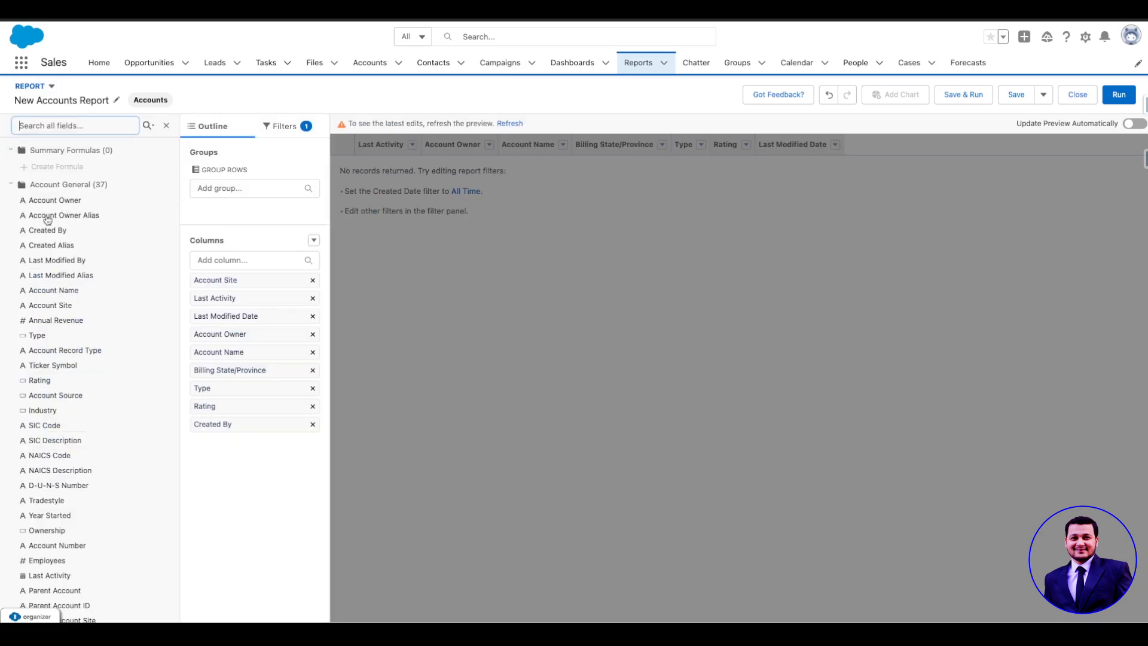
scroll(52, 256, "down", 2)
scroll(52, 256, "down", 7)
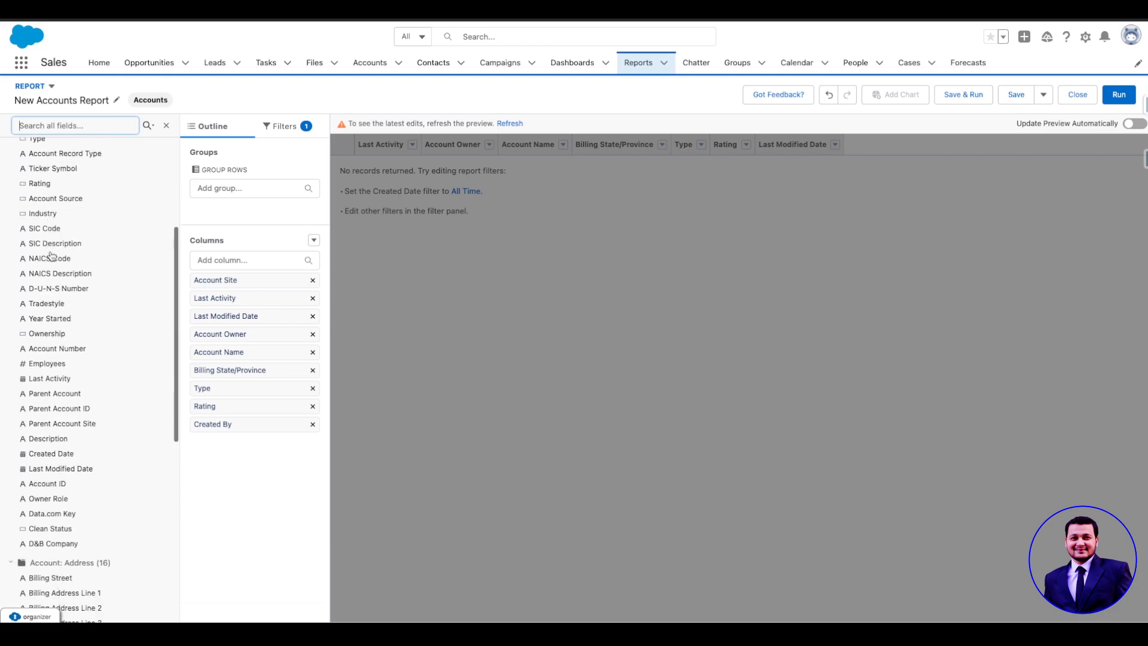
scroll(52, 256, "down", 6)
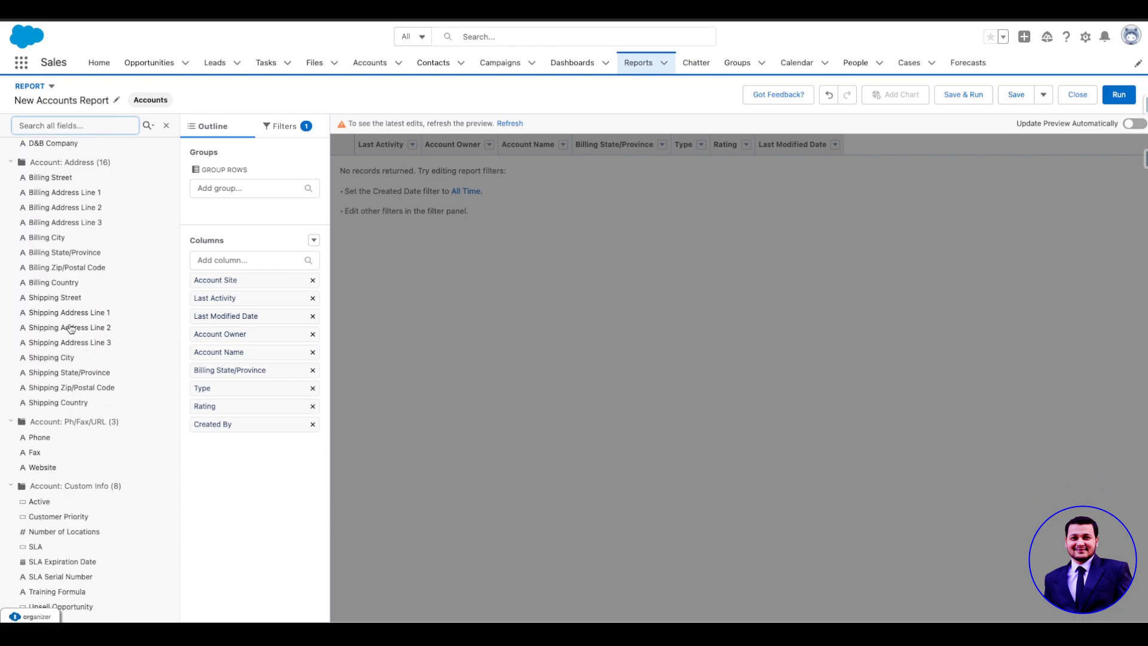
left_click(53, 287)
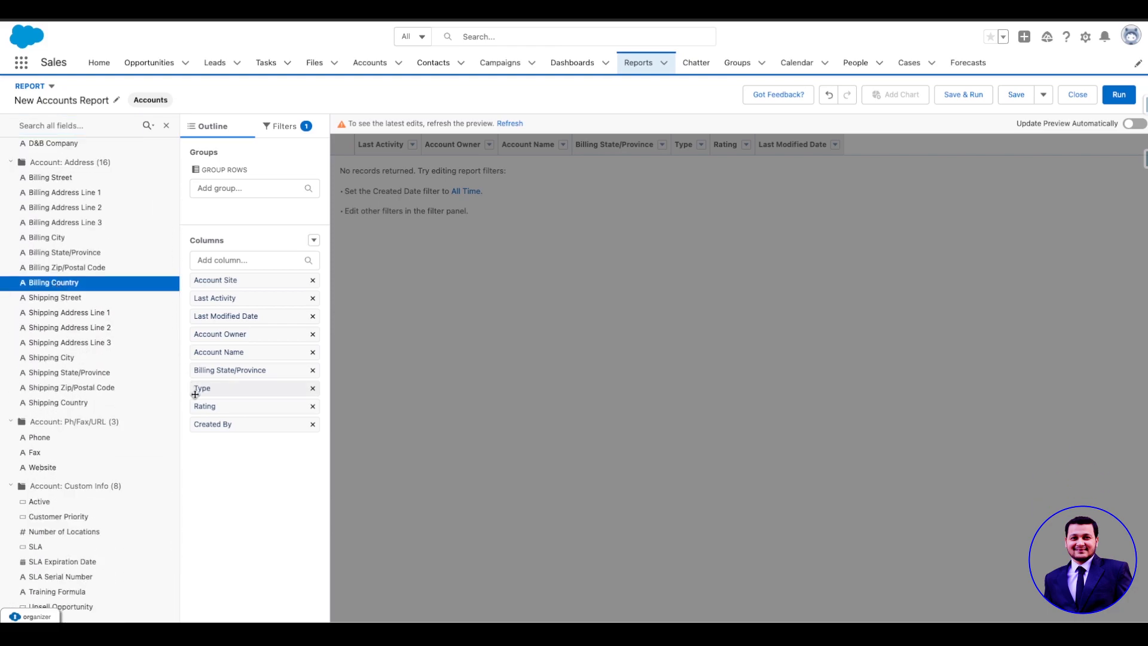
double_click(67, 275)
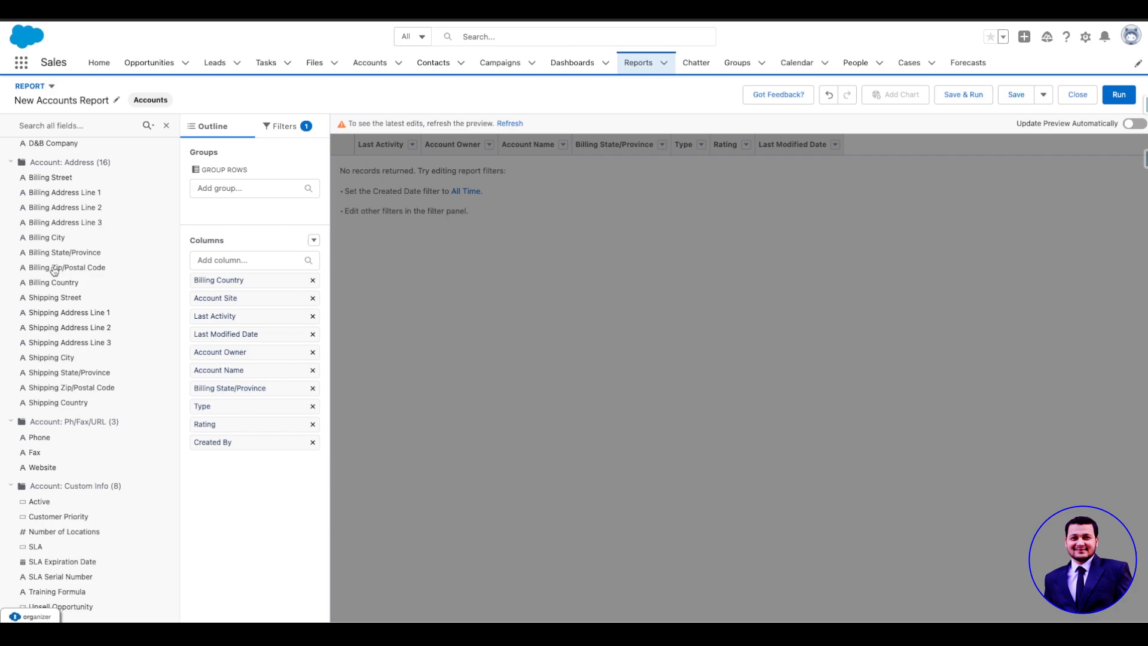
left_click_drag(53, 270, 232, 284)
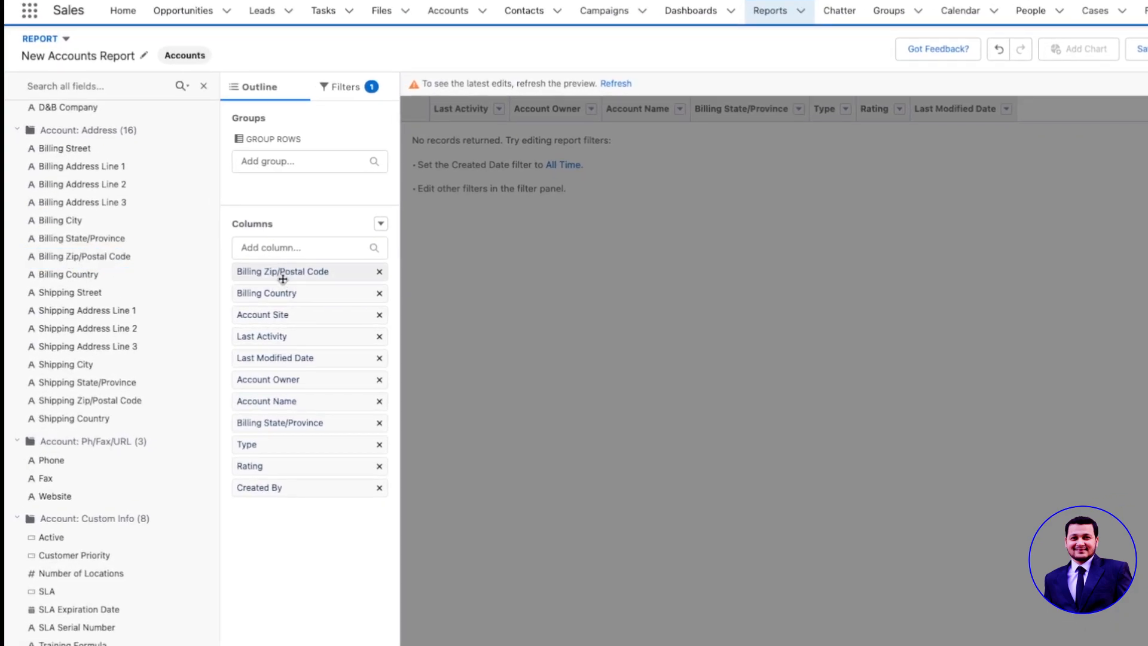
Step: Add the Industry column to the report
left_click(269, 248)
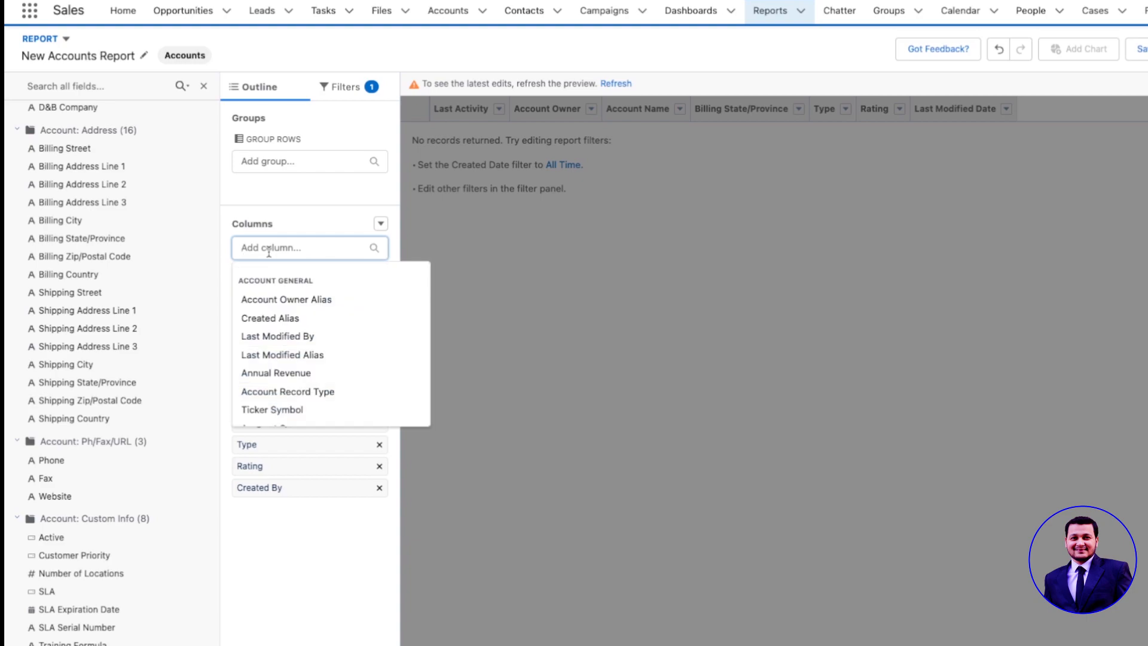
scroll(286, 385, "down", 2)
left_click(272, 390)
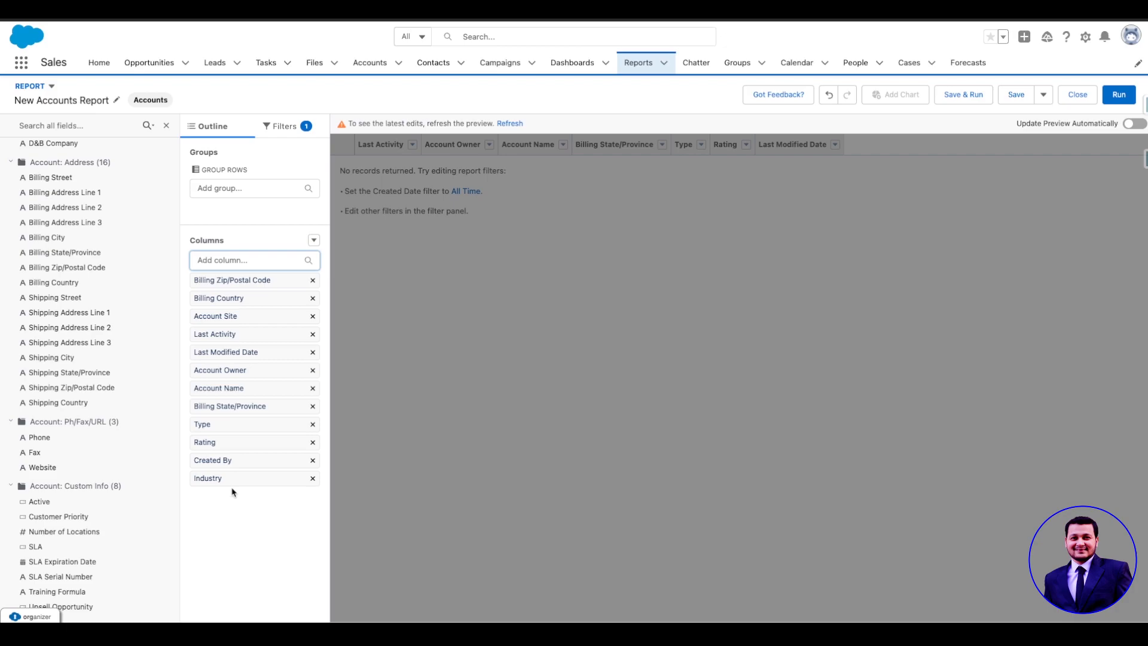
Step: Move Billing Country and Billing Zip/Postal Code to the end of the columns, place Industry after Last Activity, and hide the field list
left_click_drag(249, 297, 251, 477)
left_click_drag(249, 280, 244, 497)
left_click_drag(231, 444, 251, 272)
left_click_drag(226, 440, 242, 311)
left_click(166, 127)
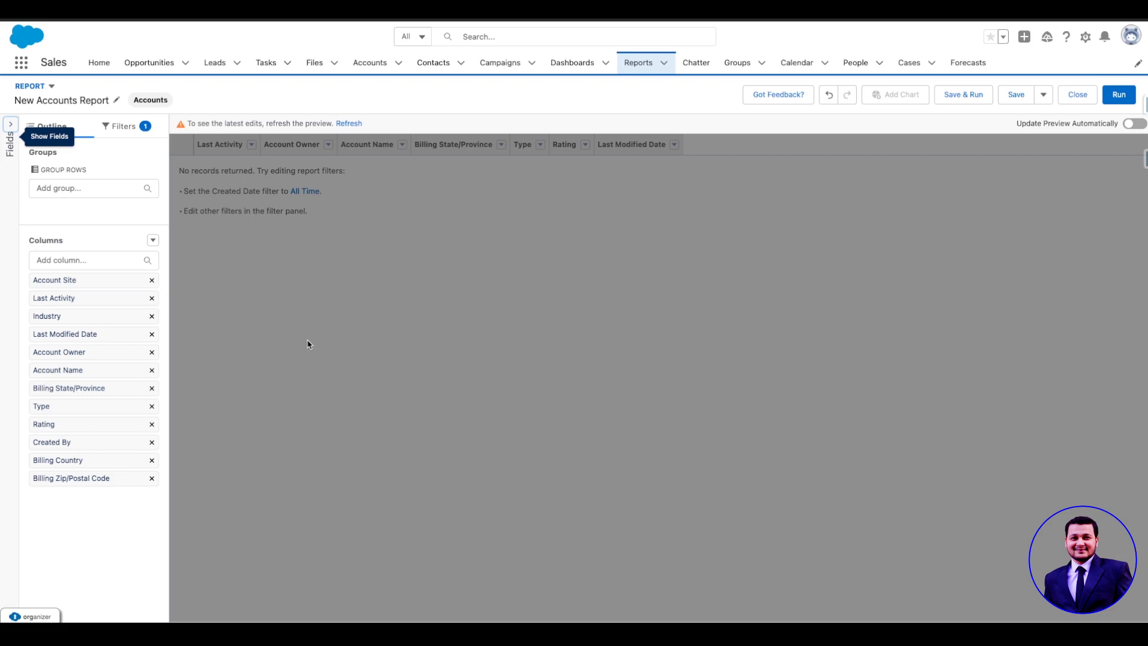
Step: Refresh the report preview, then save and run the report as Tabular Report in the Private Reports folder
left_click(349, 124)
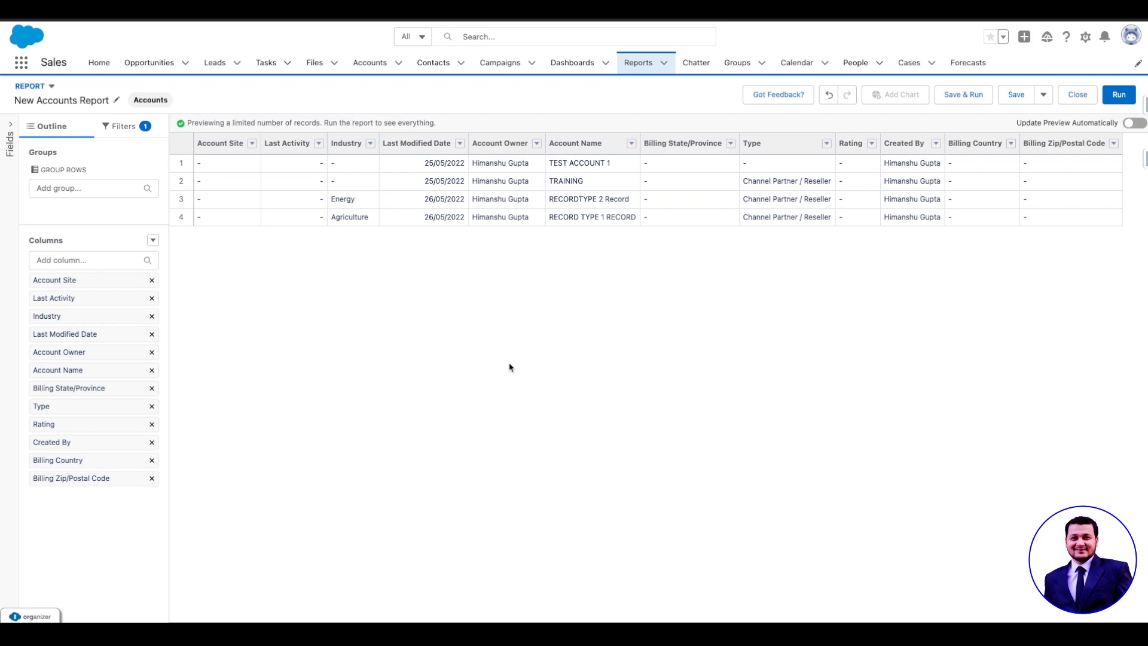
left_click(964, 98)
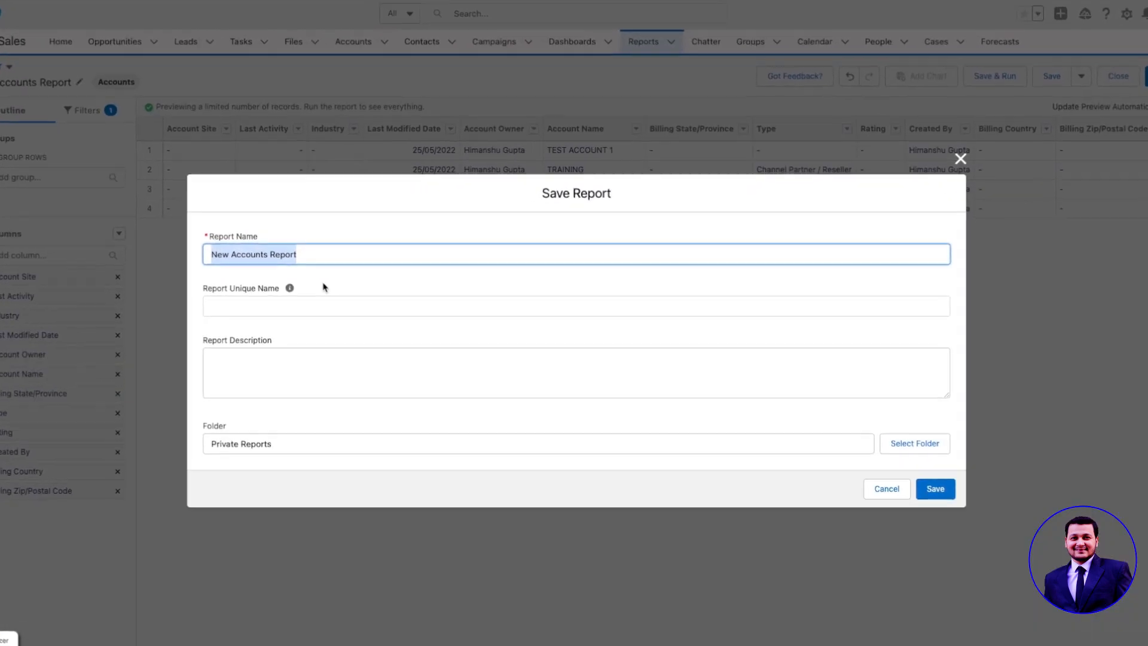
type("Ta")
type("bula")
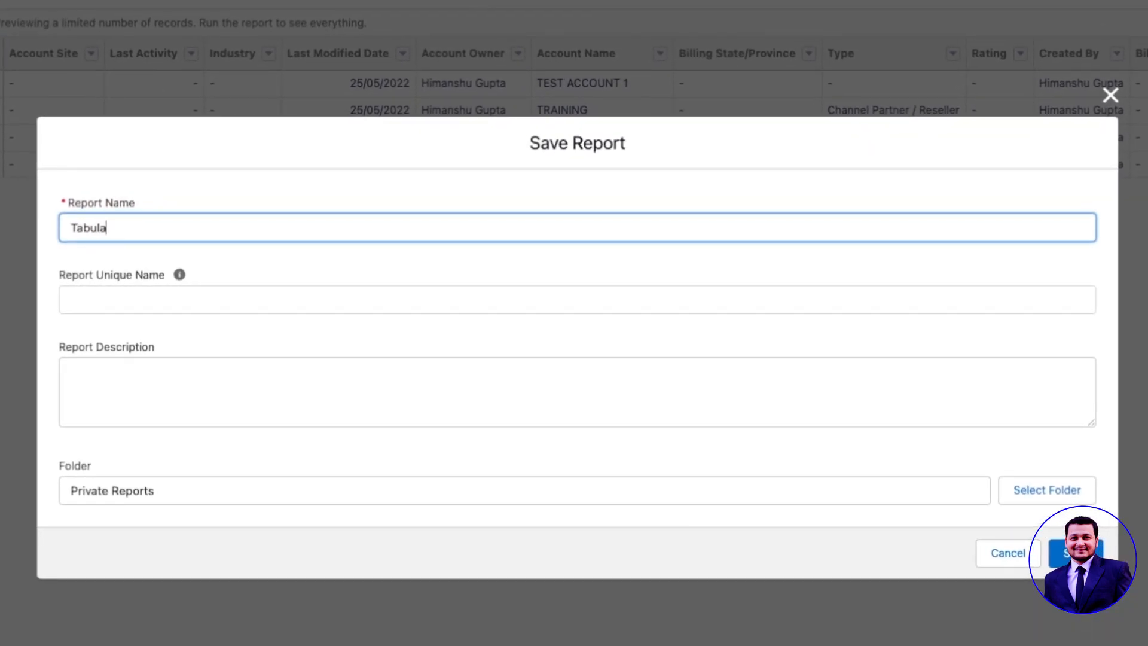
type("r Report")
key("Tab")
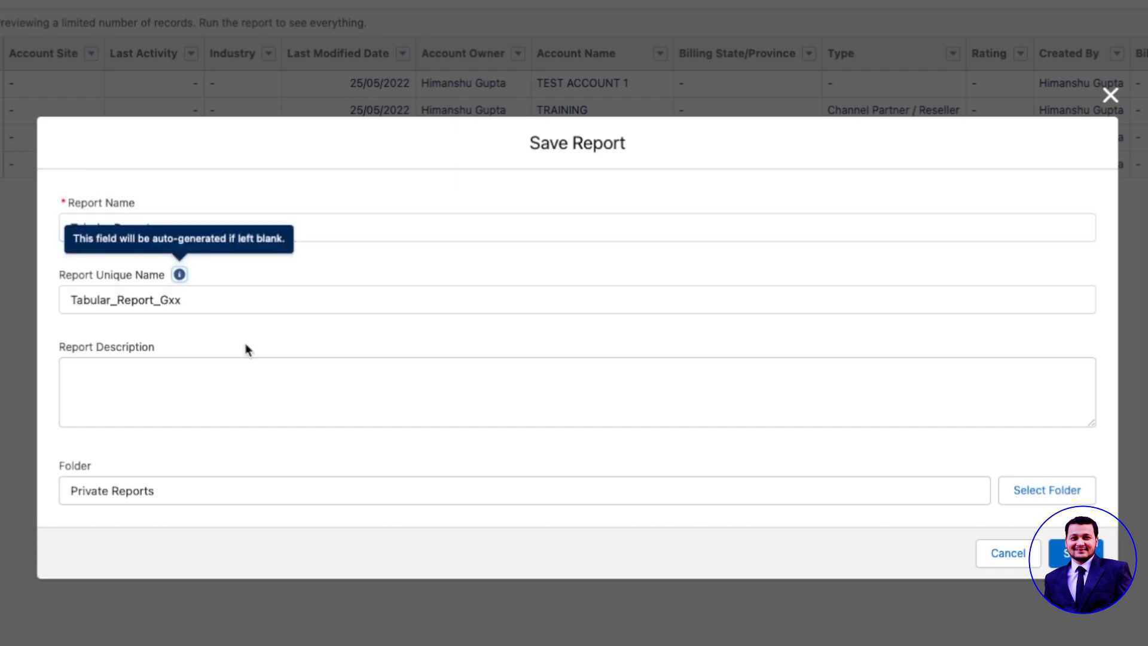
left_click(178, 337)
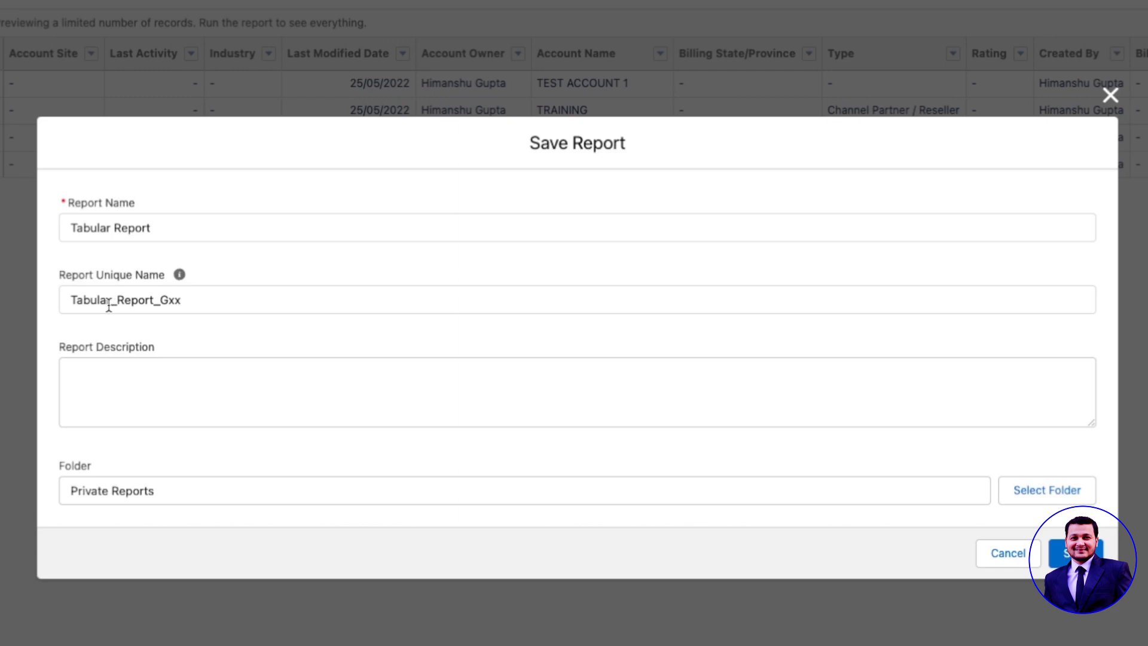
left_click(186, 411)
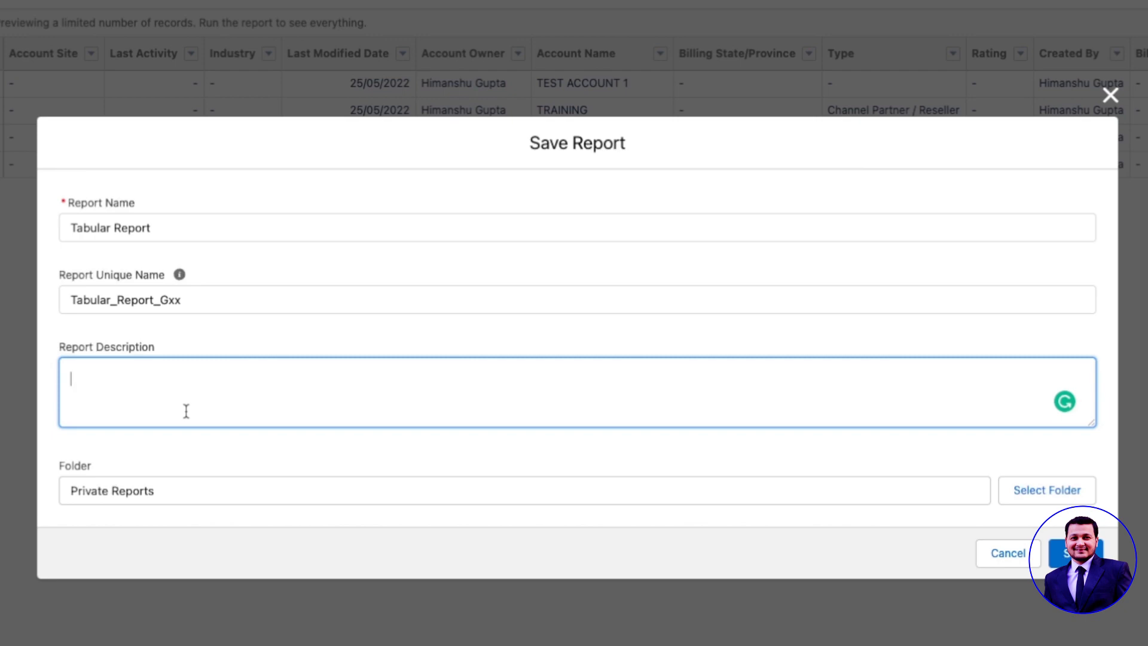
left_click(292, 496)
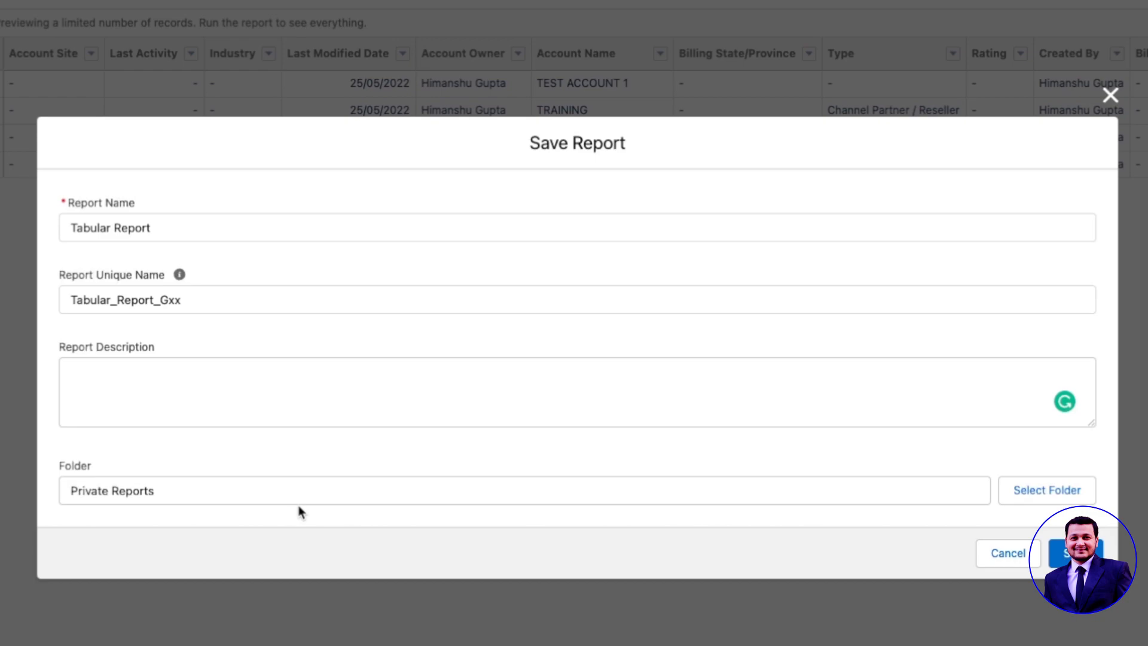
left_click(1076, 553)
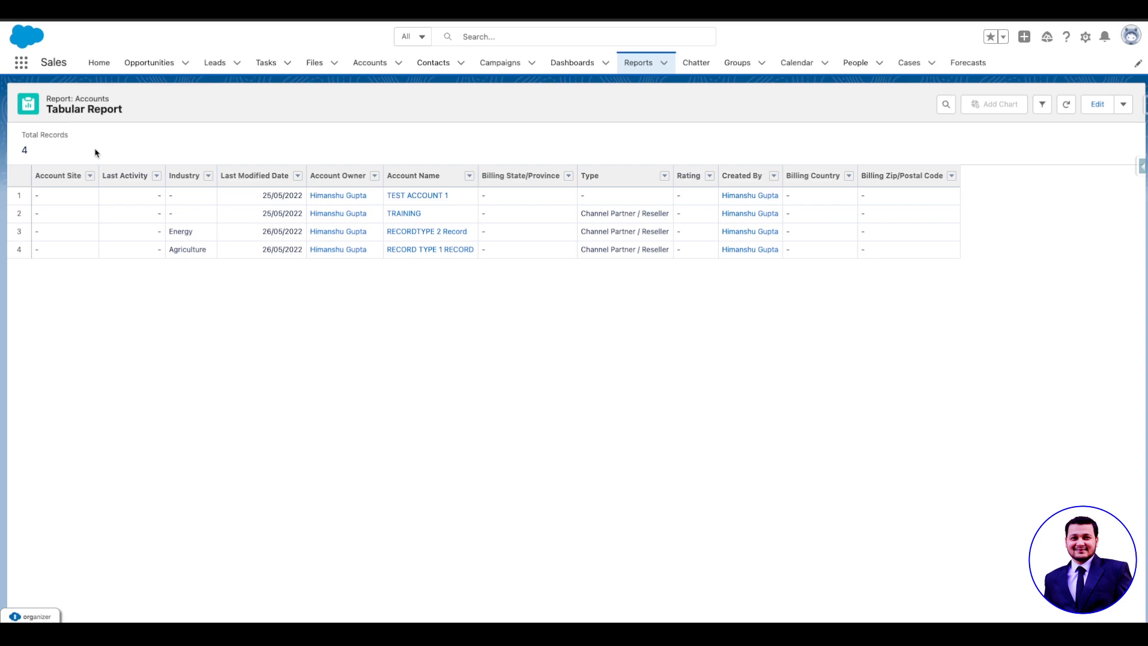
Step: Show the filters applied to the report and hide them again
left_click(1042, 104)
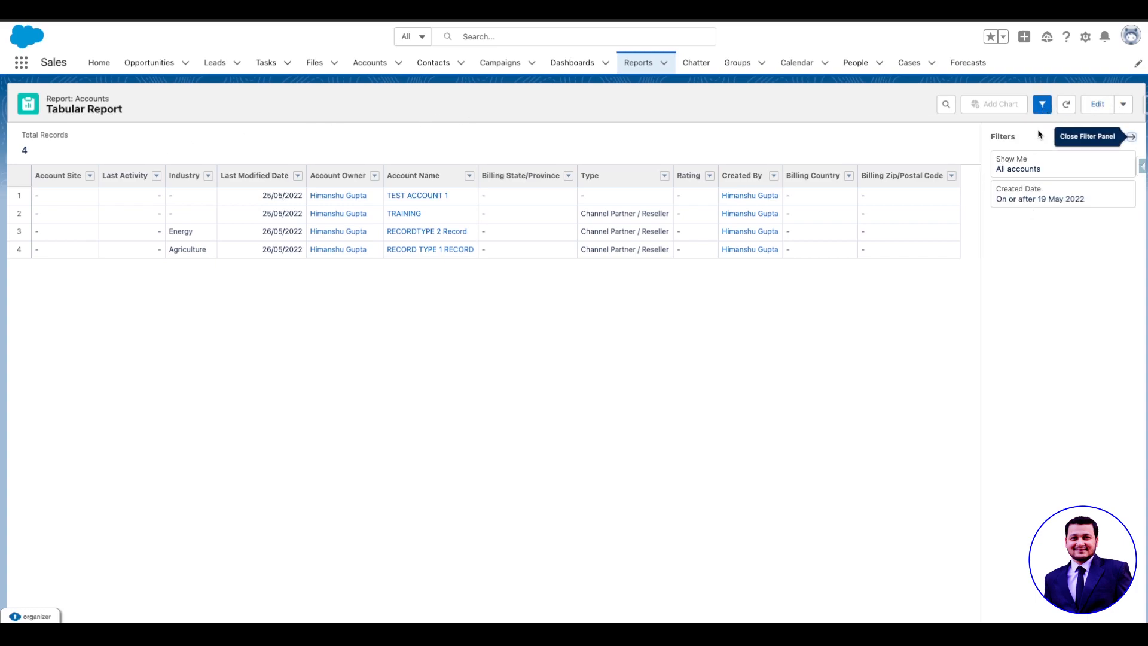
left_click(1044, 106)
Step: Open the report's subscription settings and schedule it daily at 09:00
left_click(1124, 104)
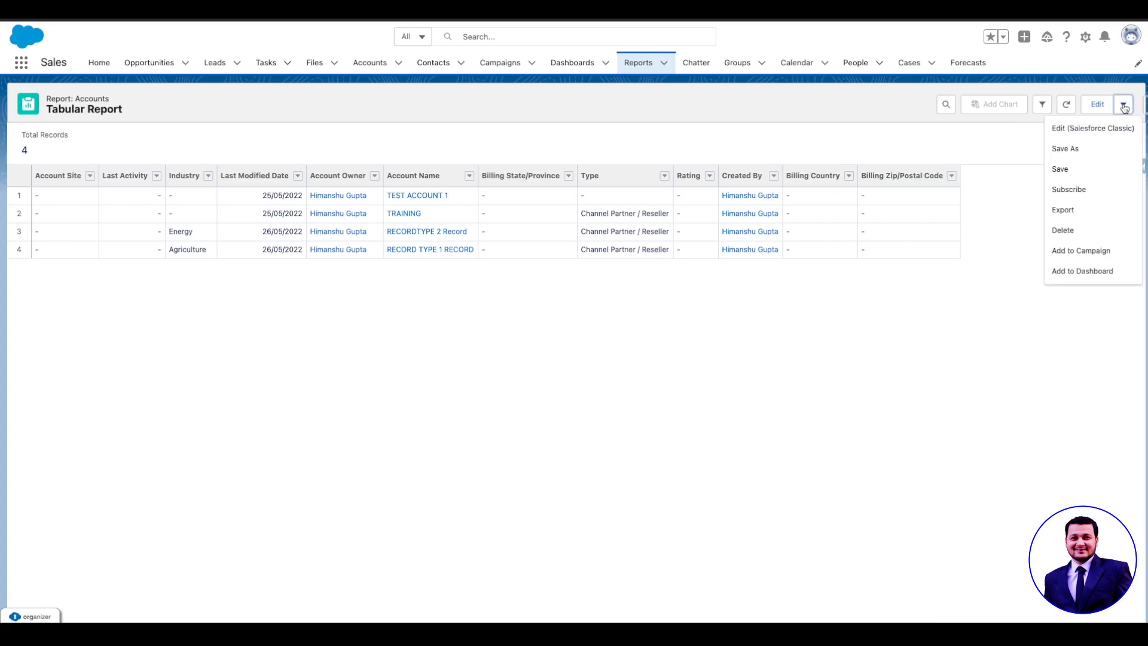
left_click(1068, 192)
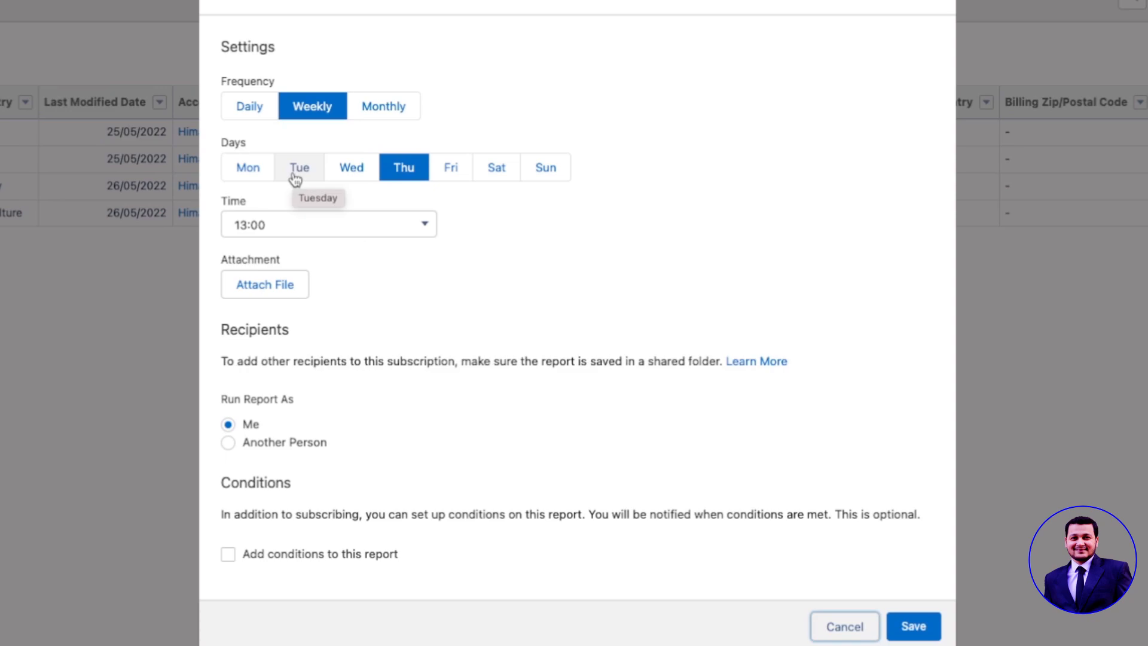
left_click(247, 107)
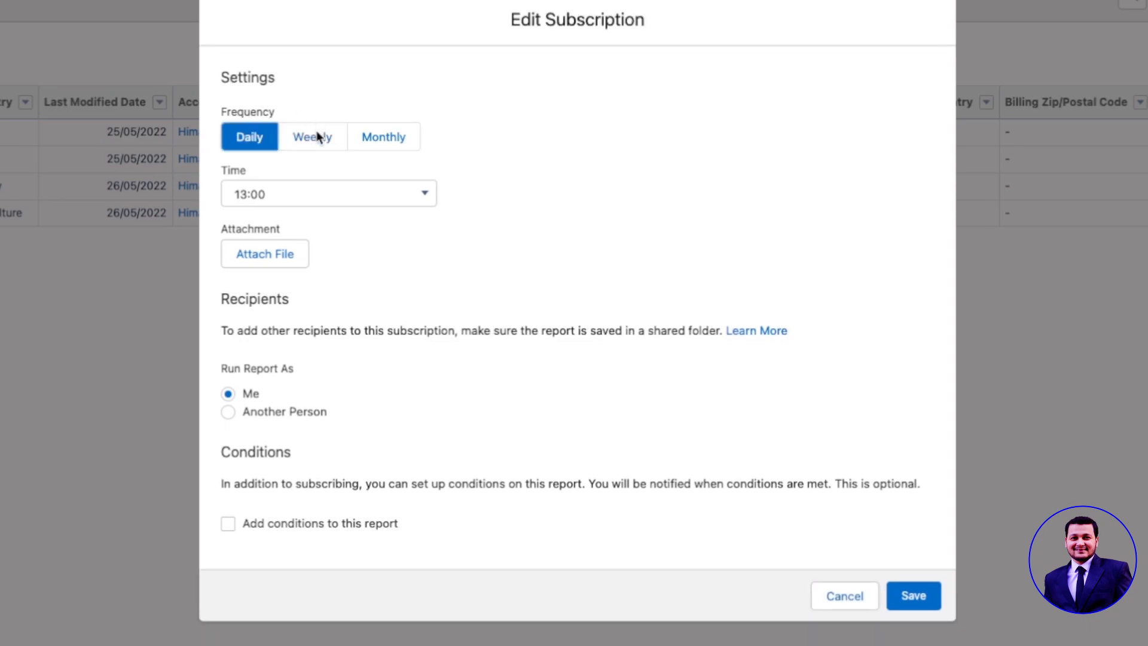
left_click(316, 135)
left_click(384, 106)
left_click(249, 106)
left_click(342, 200)
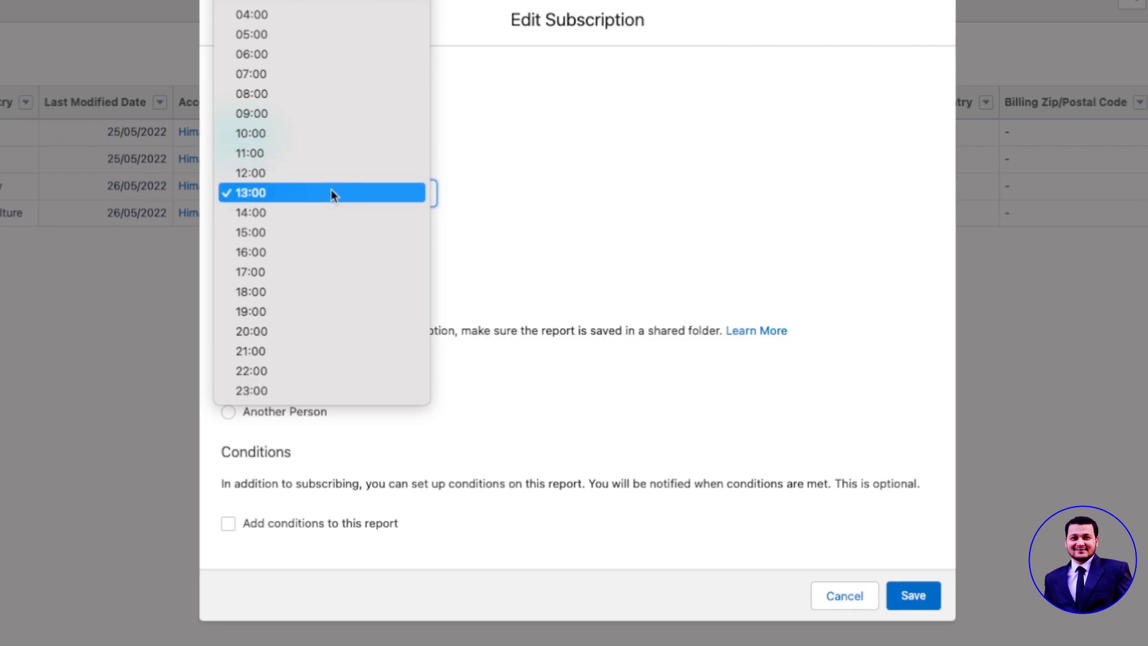
left_click(277, 114)
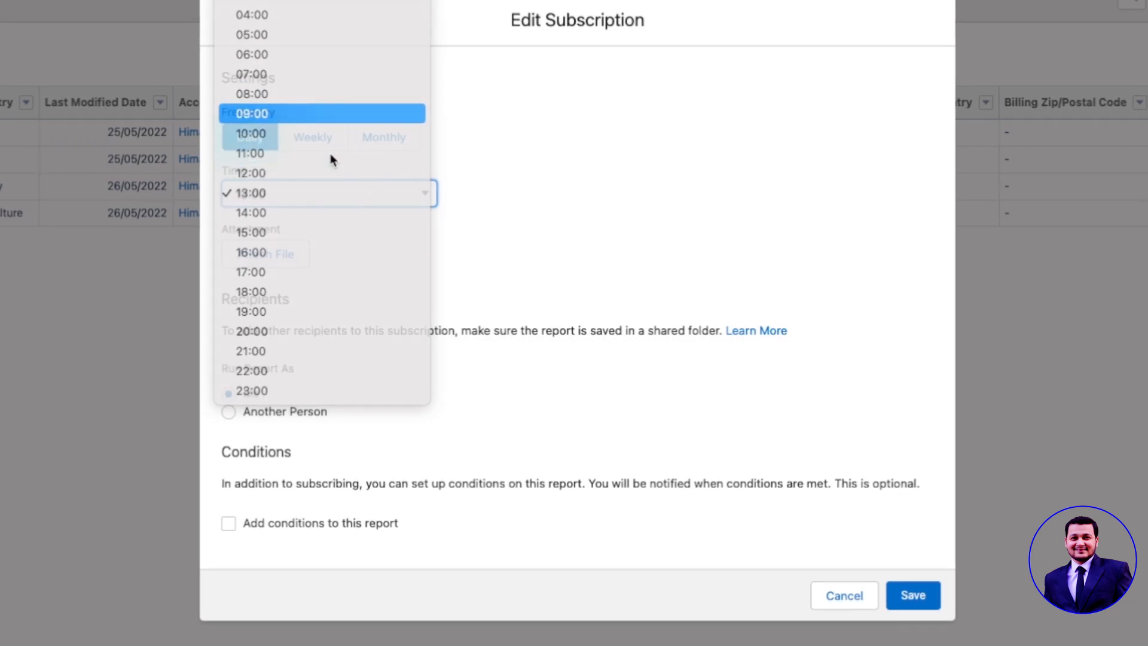
Step: Attach the report to the subscription as a Formatted Report in Excel Format .xlsx, after trying the Details Only view
left_click(248, 256)
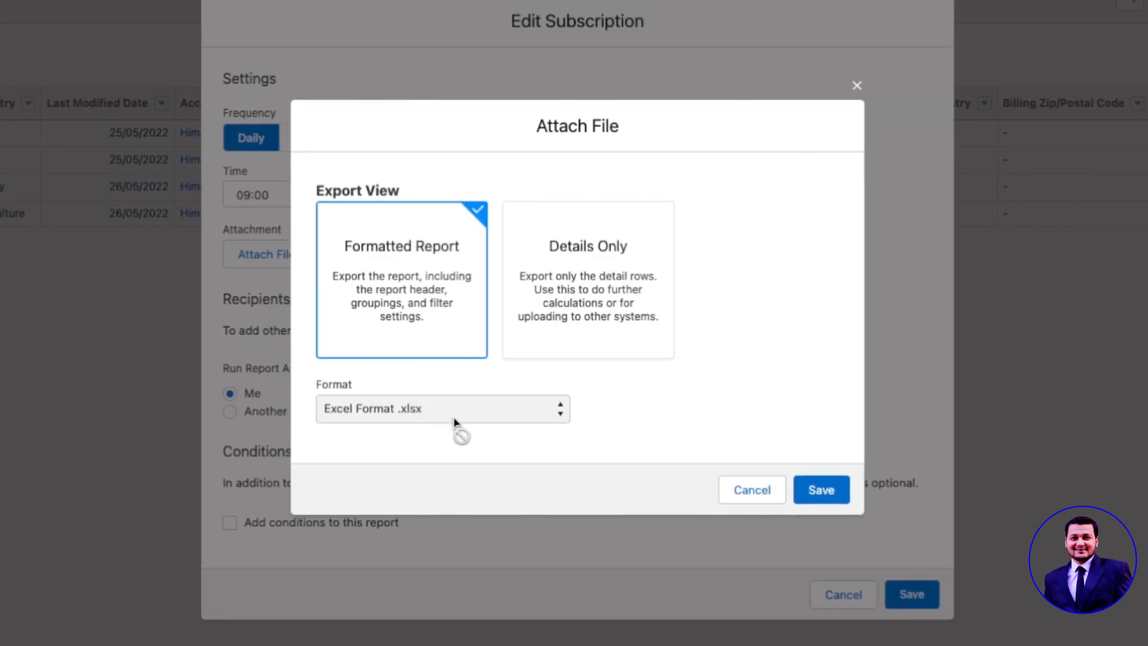
left_click(613, 285)
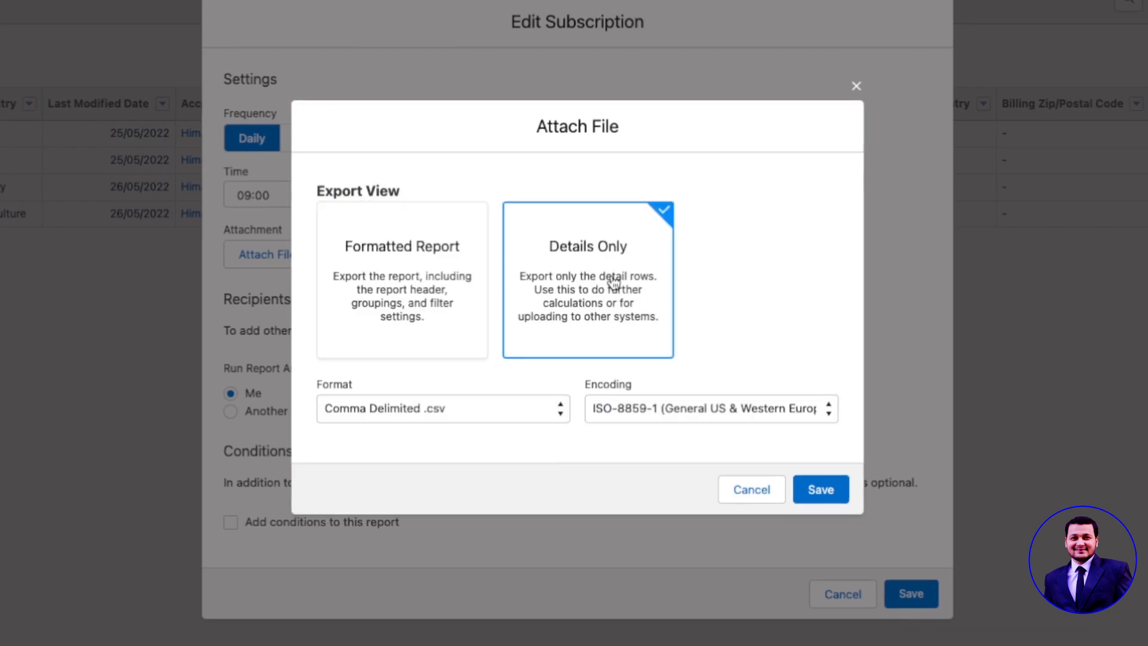
left_click(661, 413)
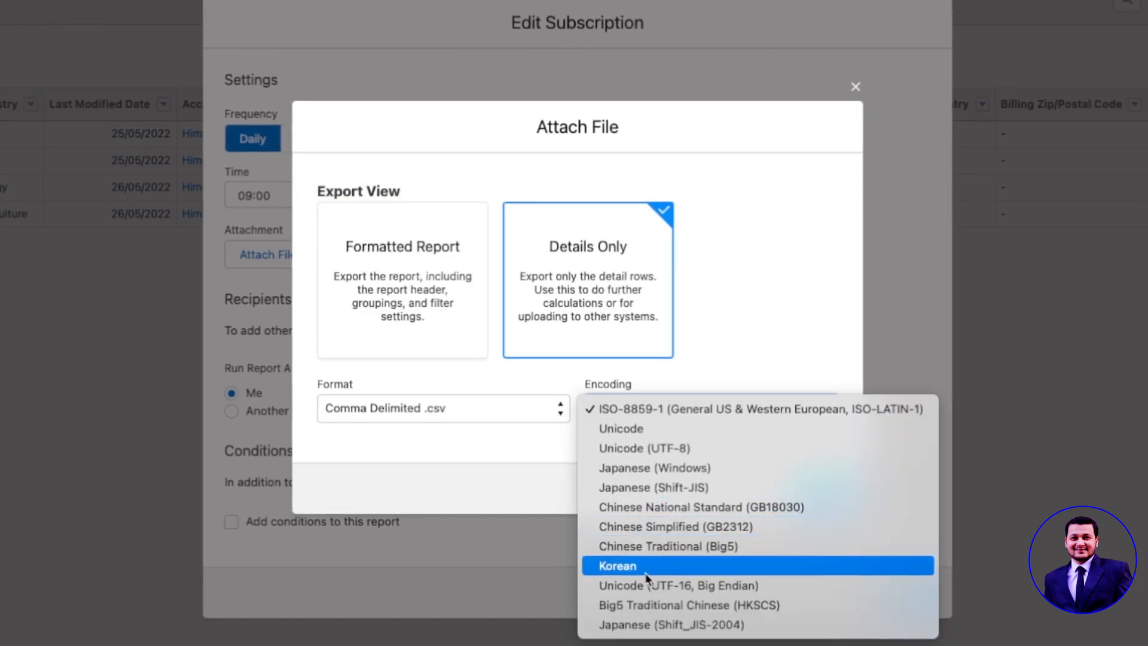
left_click(539, 458)
left_click(403, 288)
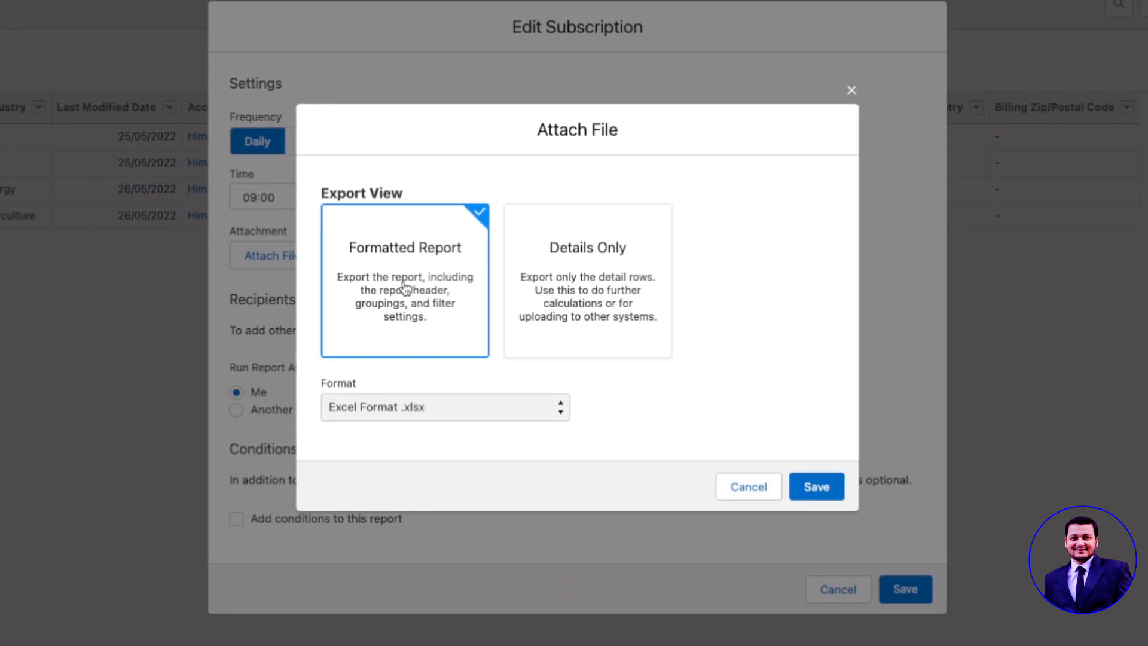
left_click(633, 269)
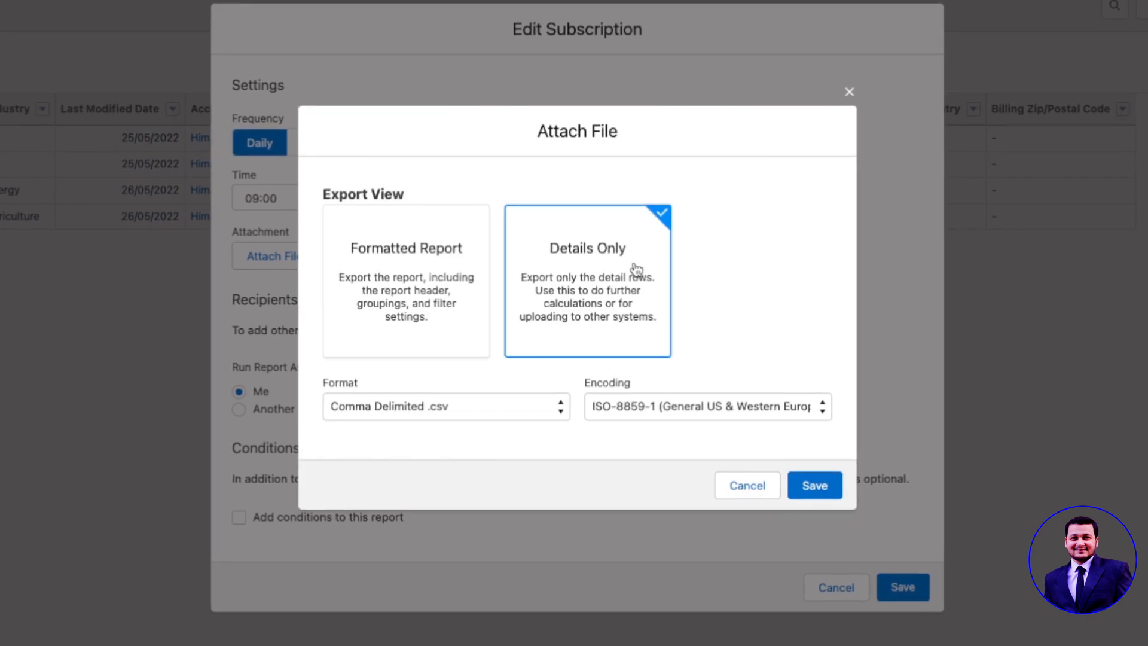
left_click(743, 483)
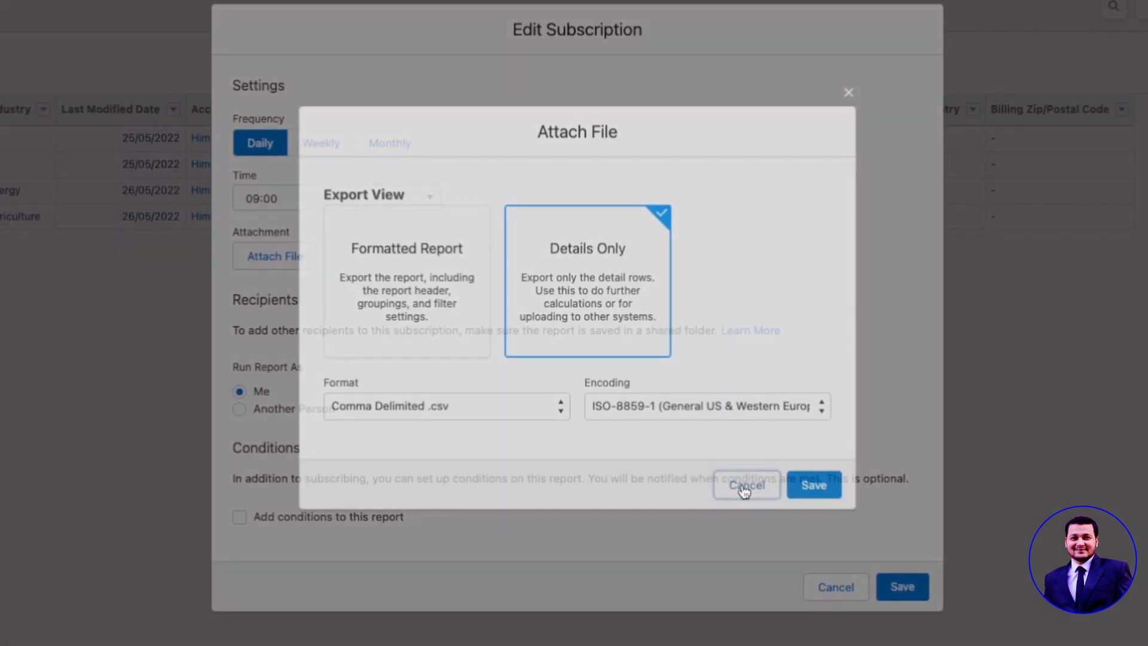
left_click(238, 256)
left_click(810, 483)
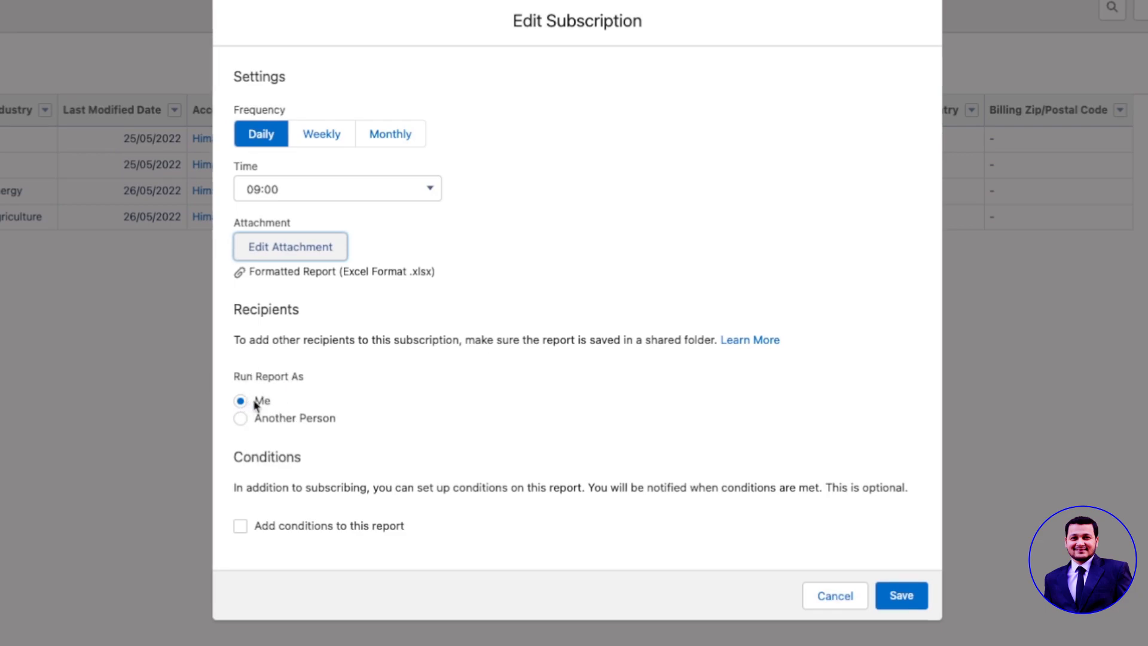
Step: Set the subscription to run the report as another person and read the note about conditions
left_click(267, 420)
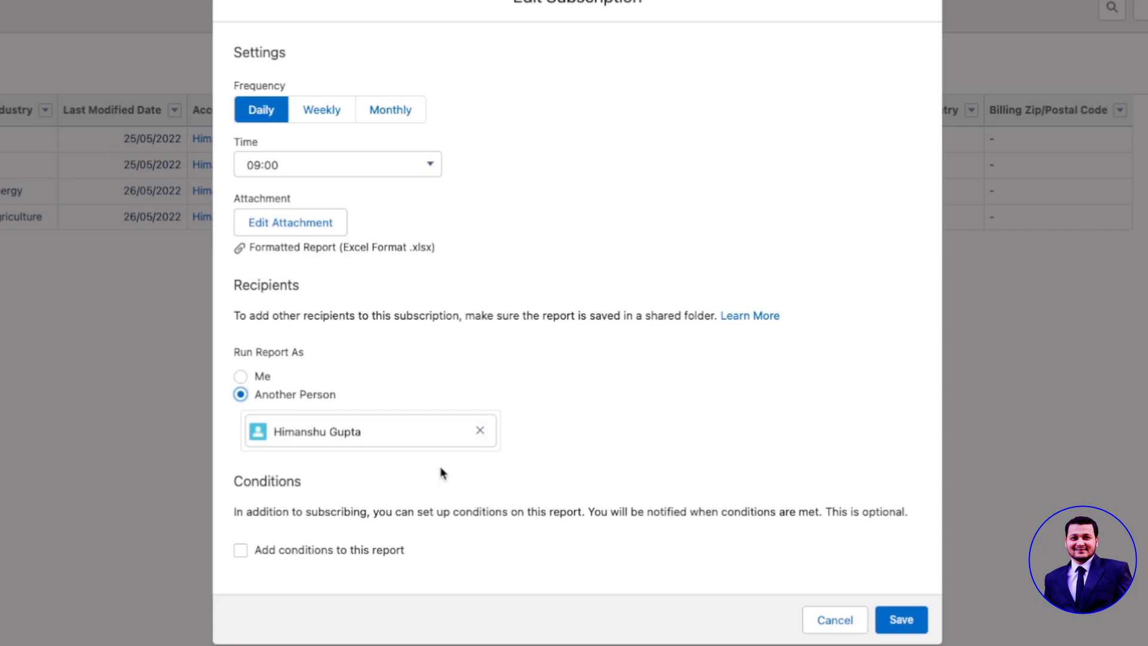
left_click(267, 375)
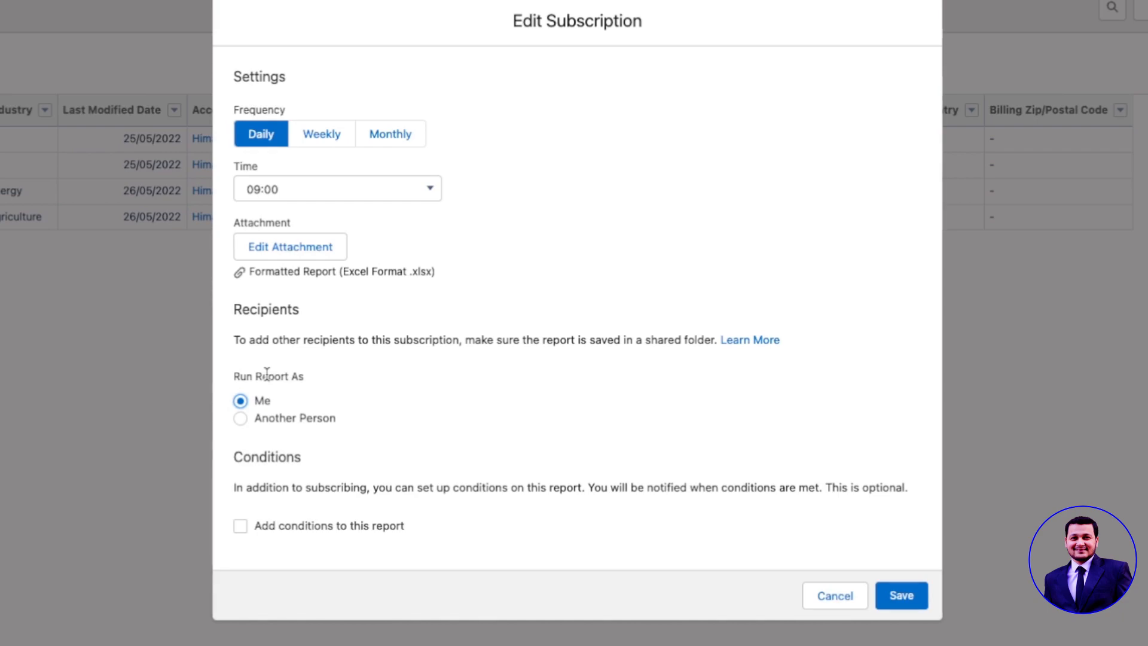
left_click(282, 419)
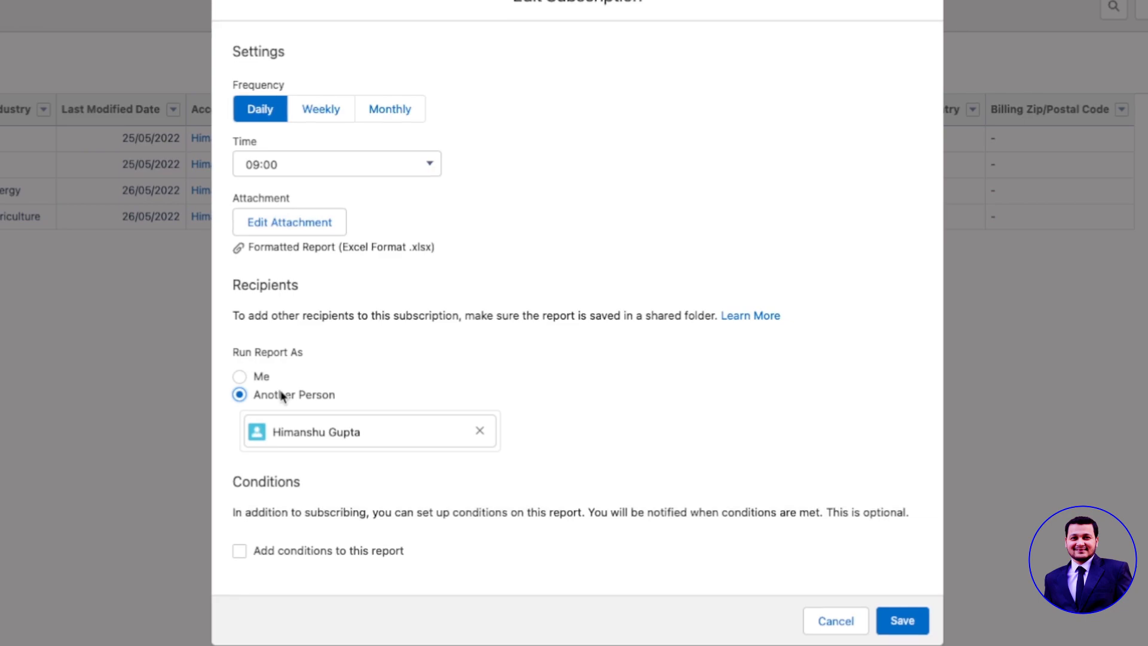
left_click_drag(242, 513, 507, 512)
left_click_drag(568, 514, 846, 516)
left_click(625, 556)
Step: Try adding Record Count conditions with the Equals operator to the subscription and delete the second condition
left_click(293, 553)
scroll(293, 553, "down", 1)
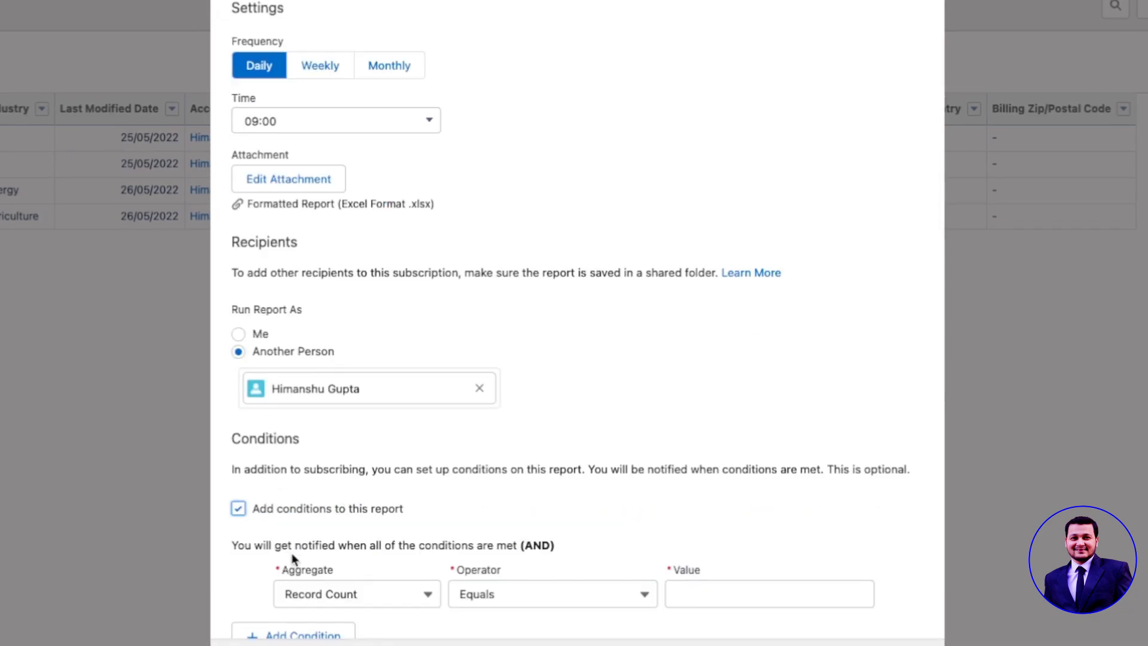
scroll(598, 529, "down", 1)
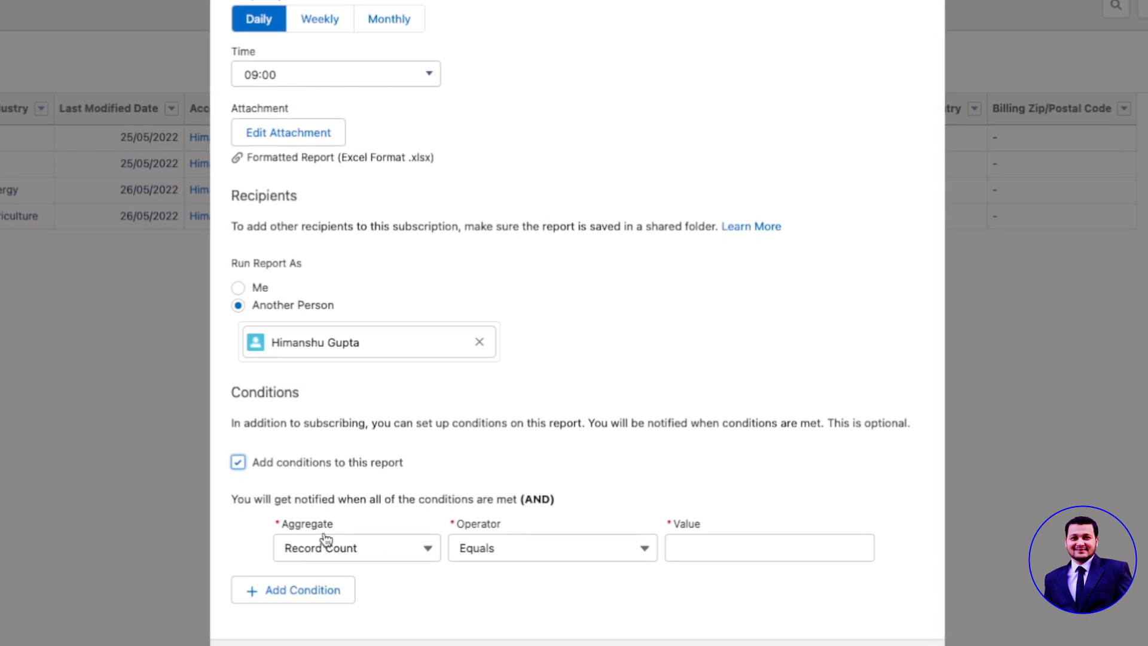
left_click(385, 556)
left_click(377, 592)
left_click(569, 562)
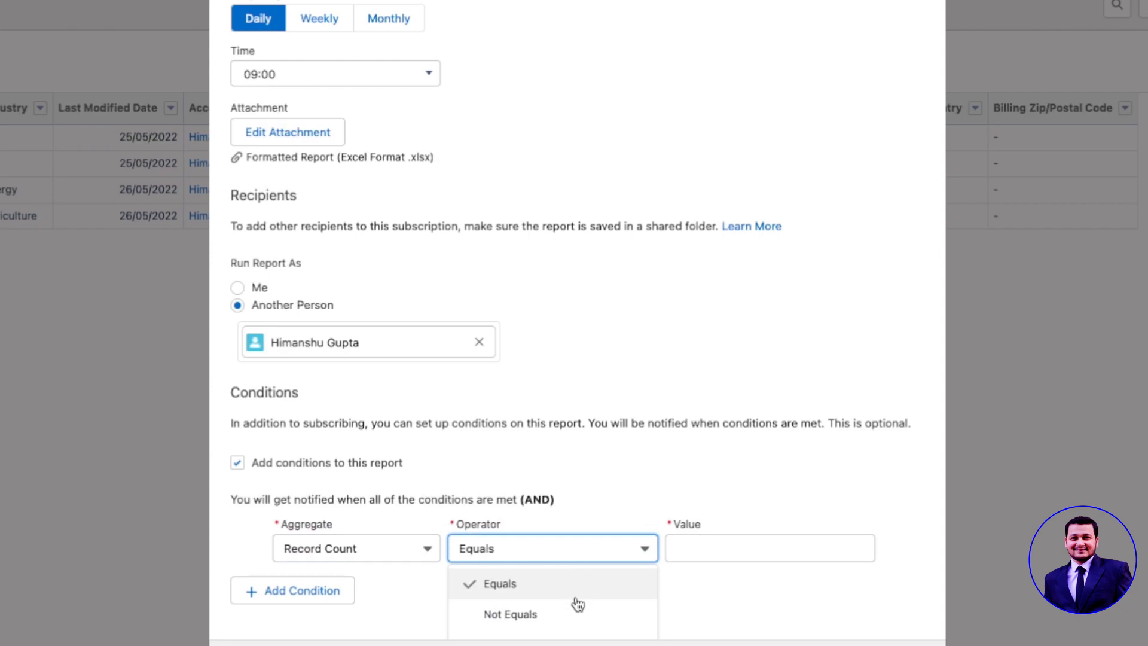
scroll(402, 518, "down", 2)
left_click(366, 437)
left_click(308, 588)
left_click(372, 605)
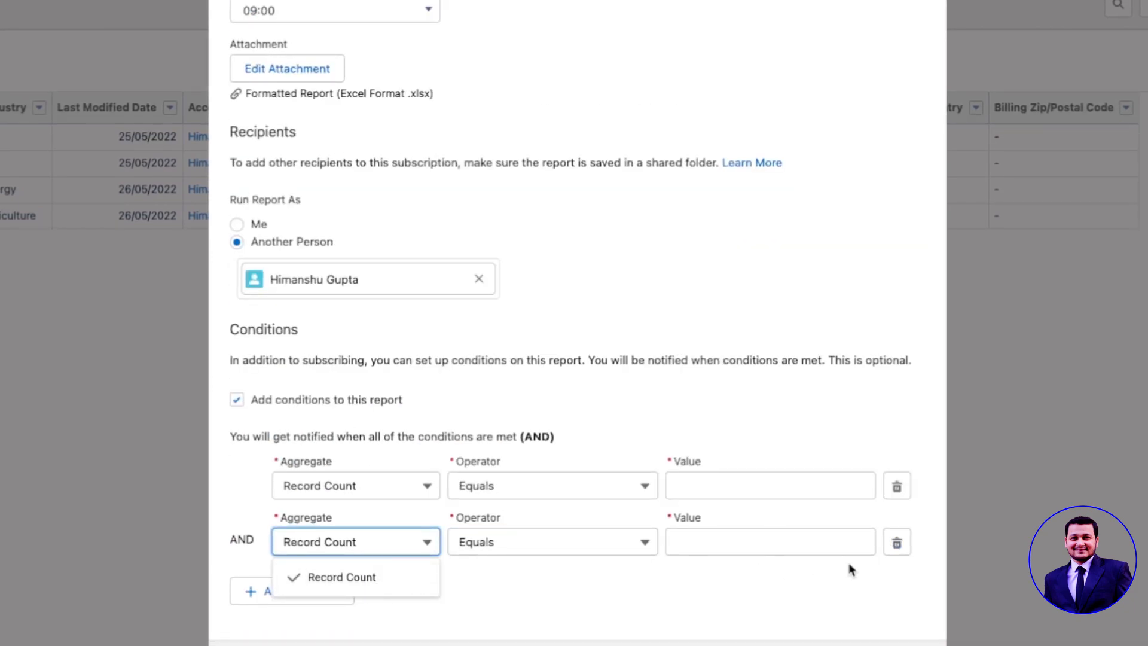
left_click(892, 549)
left_click(706, 554)
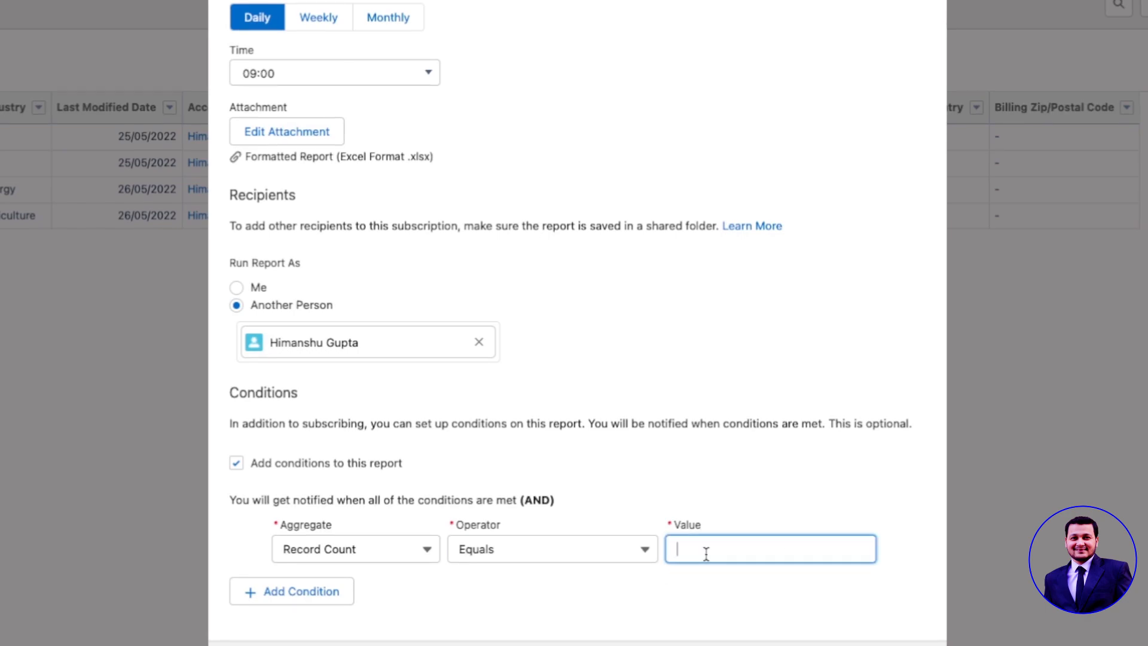
left_click(613, 619)
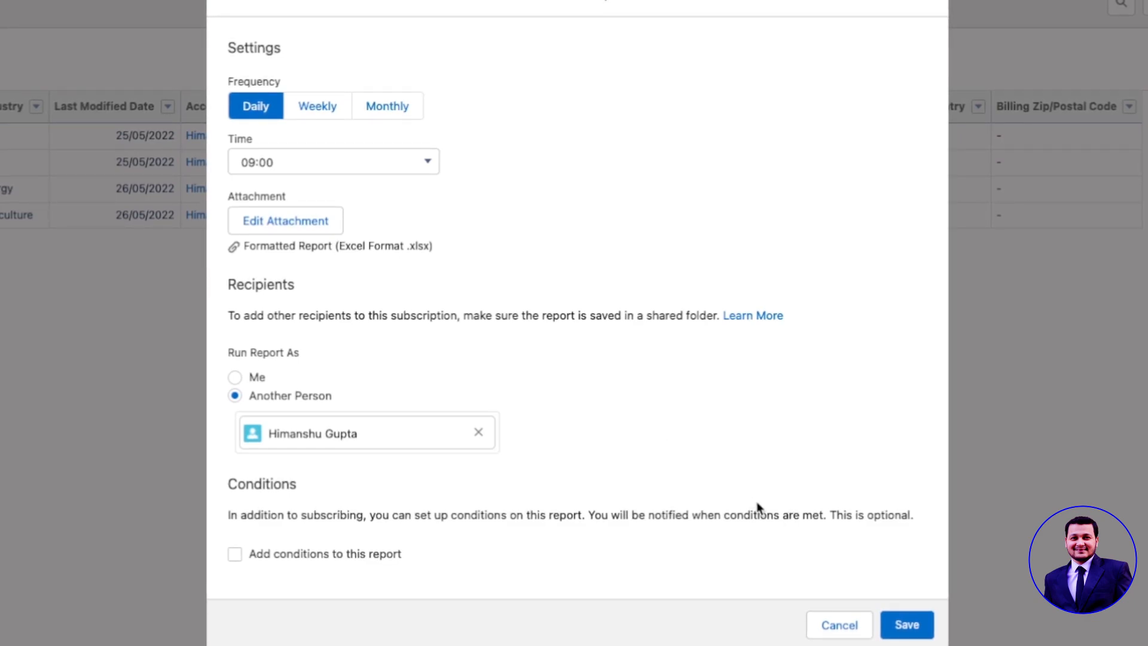
Step: Switch the subscription to a monthly schedule, run as another person, and cancel the subscription changes
left_click(309, 108)
left_click(382, 77)
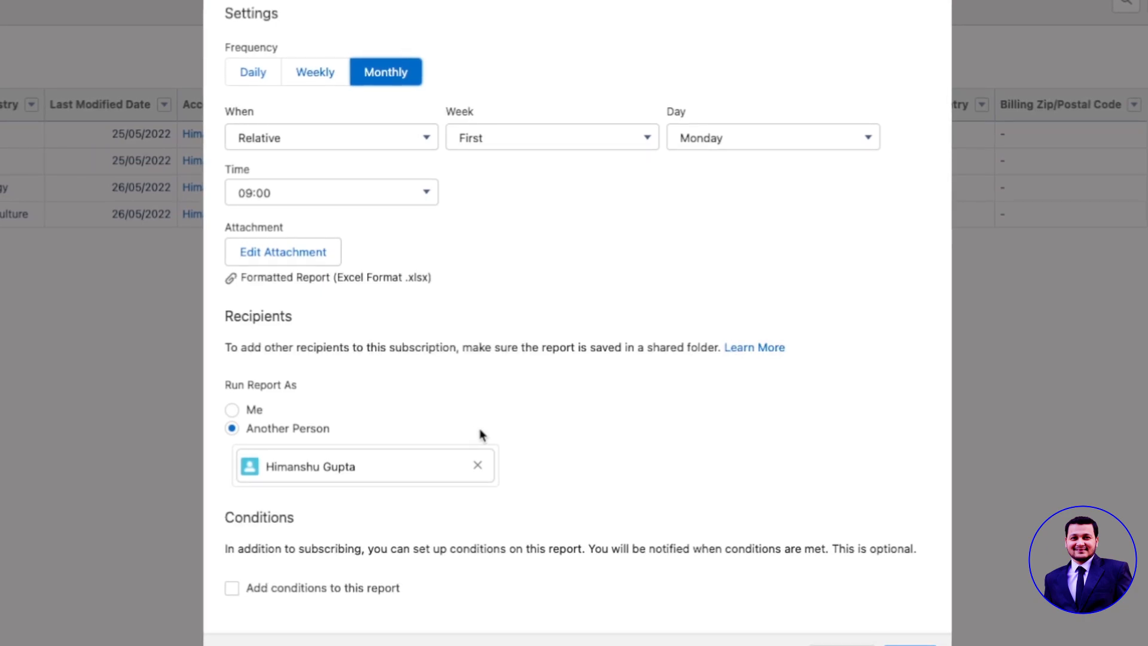
left_click(239, 412)
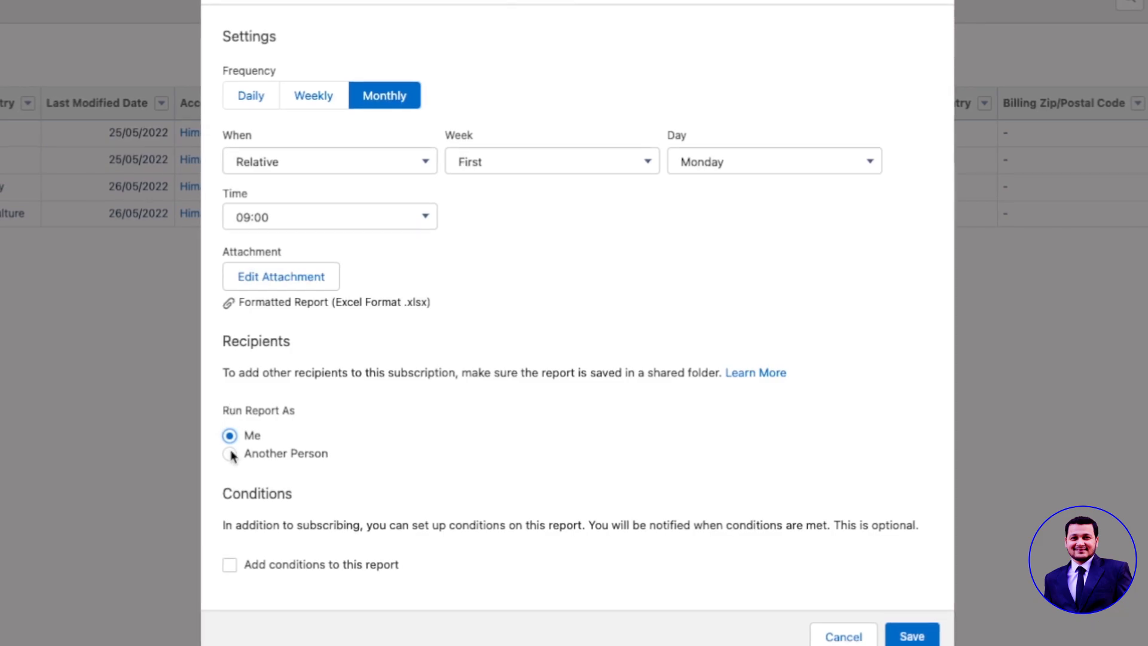
left_click(294, 455)
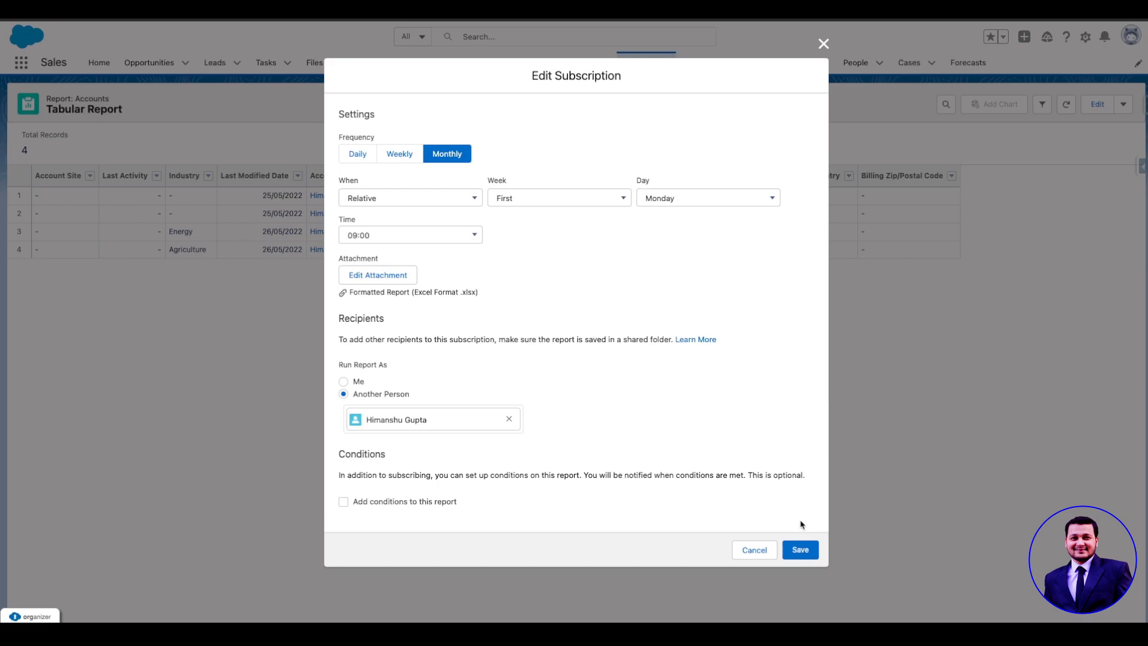
left_click(755, 549)
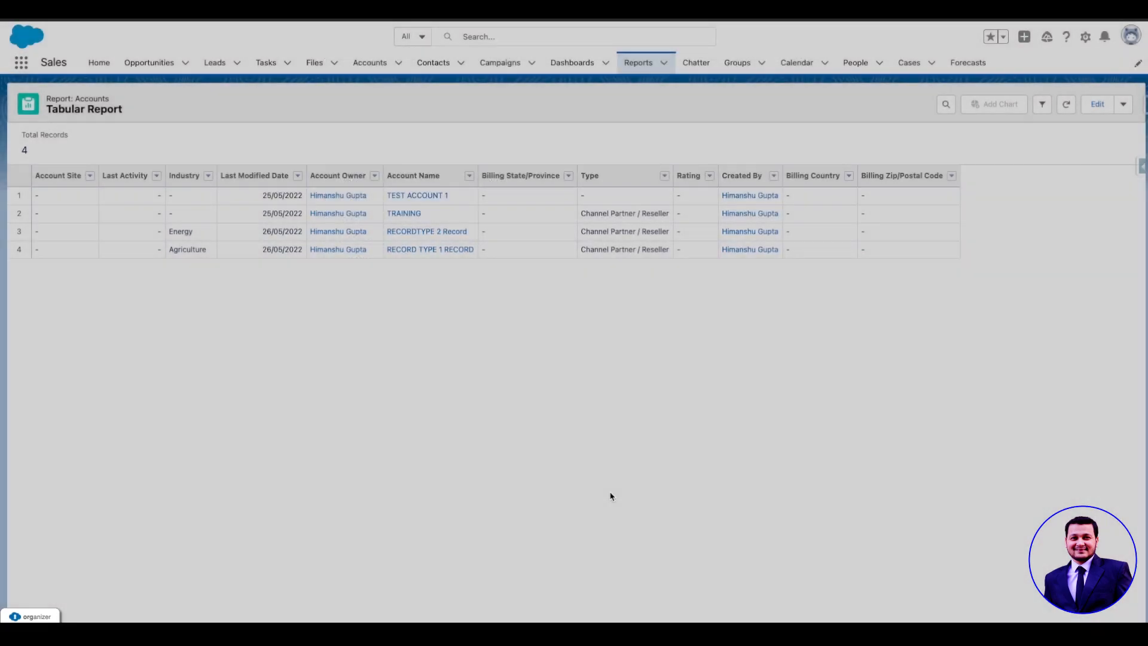
Step: Export the report as a Formatted Report in Excel Format .xlsx, after trying the Details Only view
left_click(1123, 104)
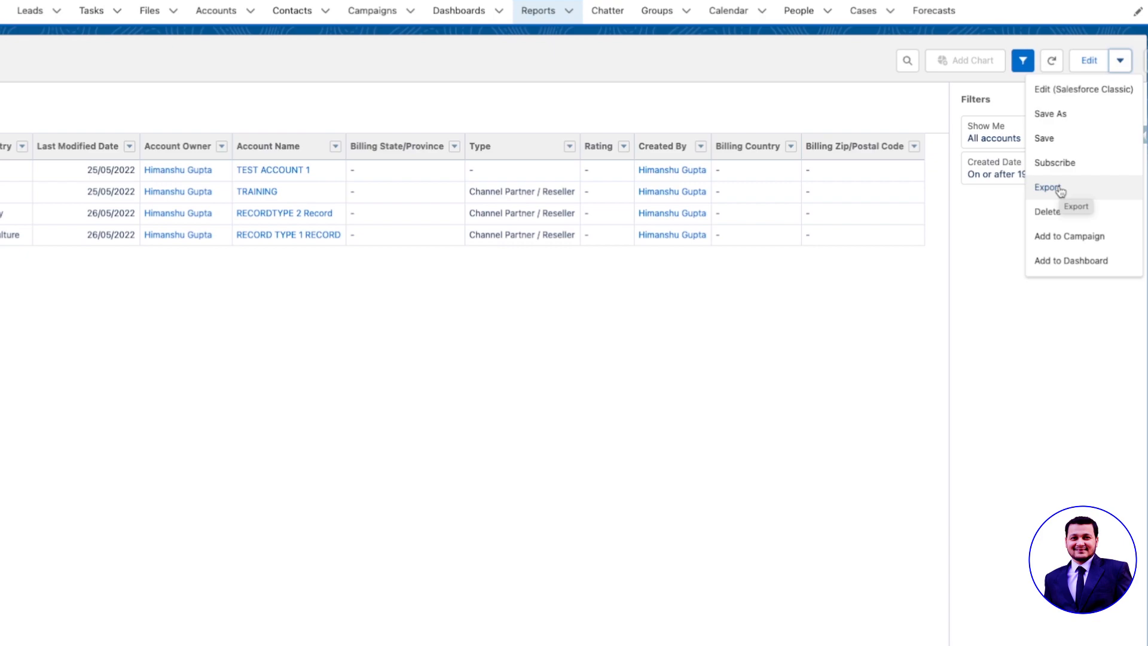
left_click(1060, 188)
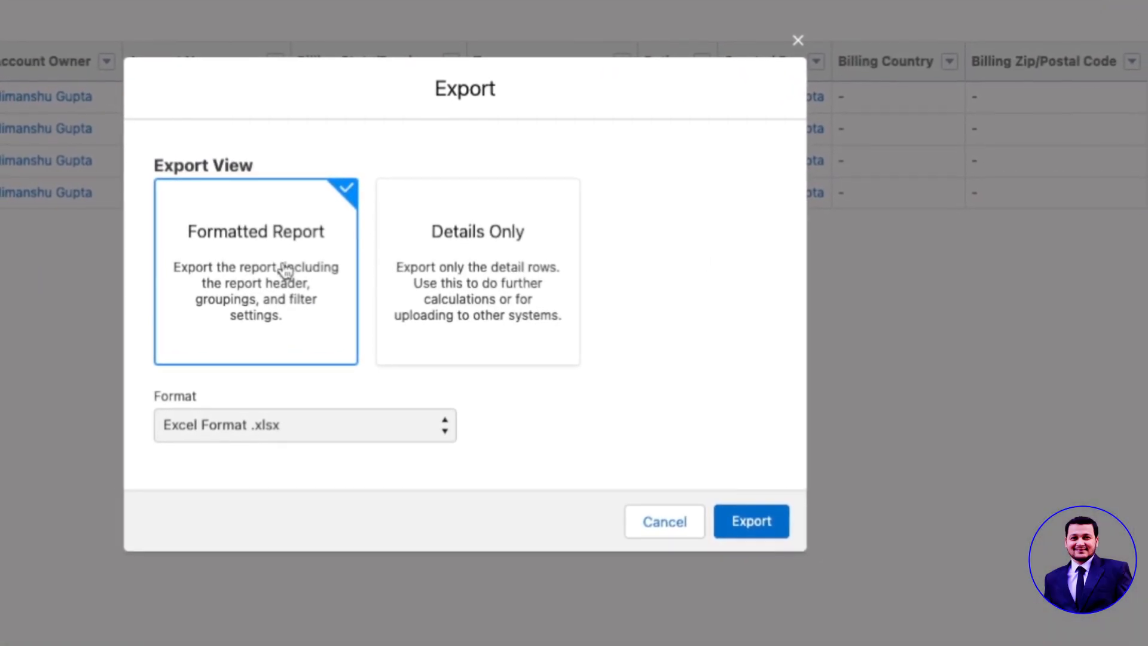
left_click(458, 274)
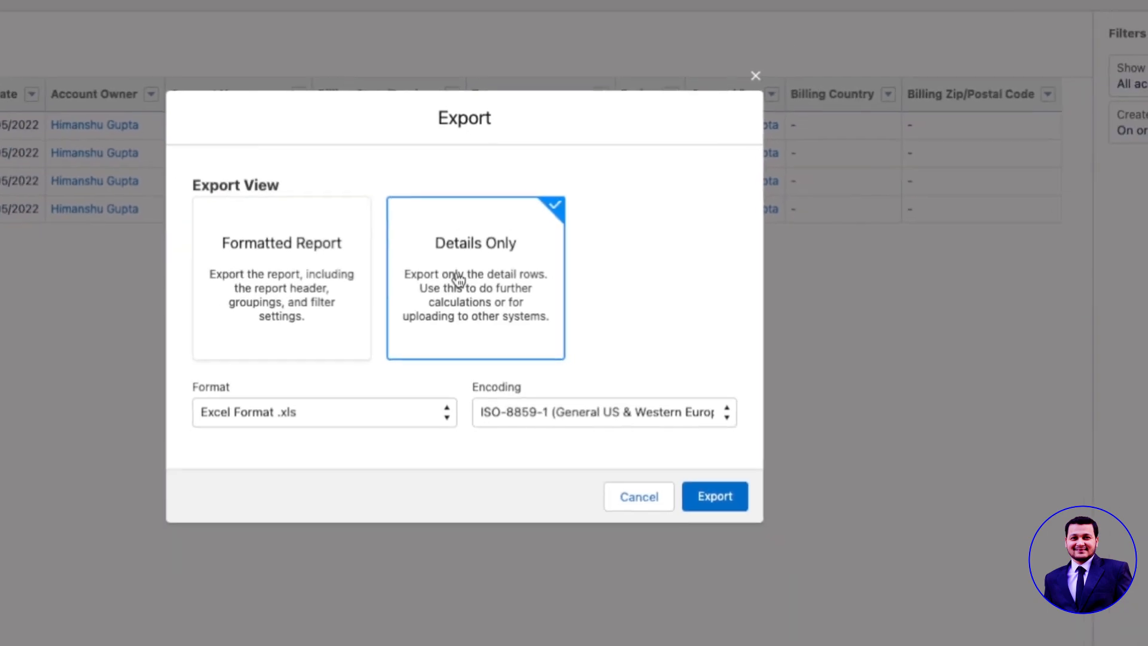
left_click(258, 293)
left_click(715, 496)
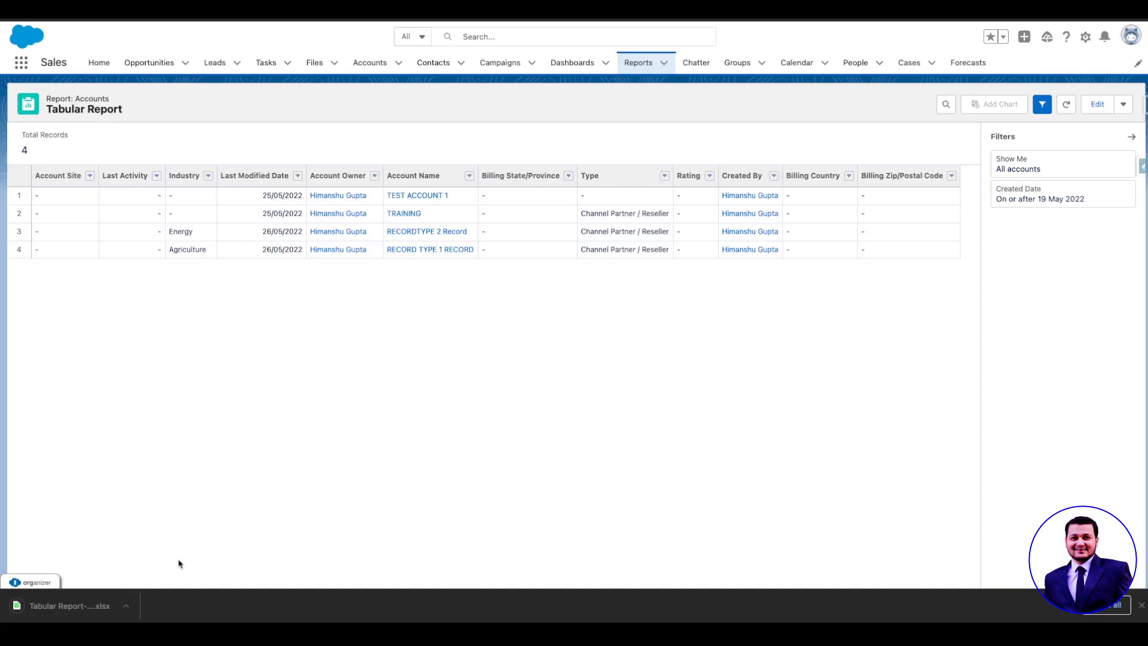
Step: Open the downloaded Tabular Report .xlsx file in Numbers and look over its header, filter details and all columns
left_click(84, 617)
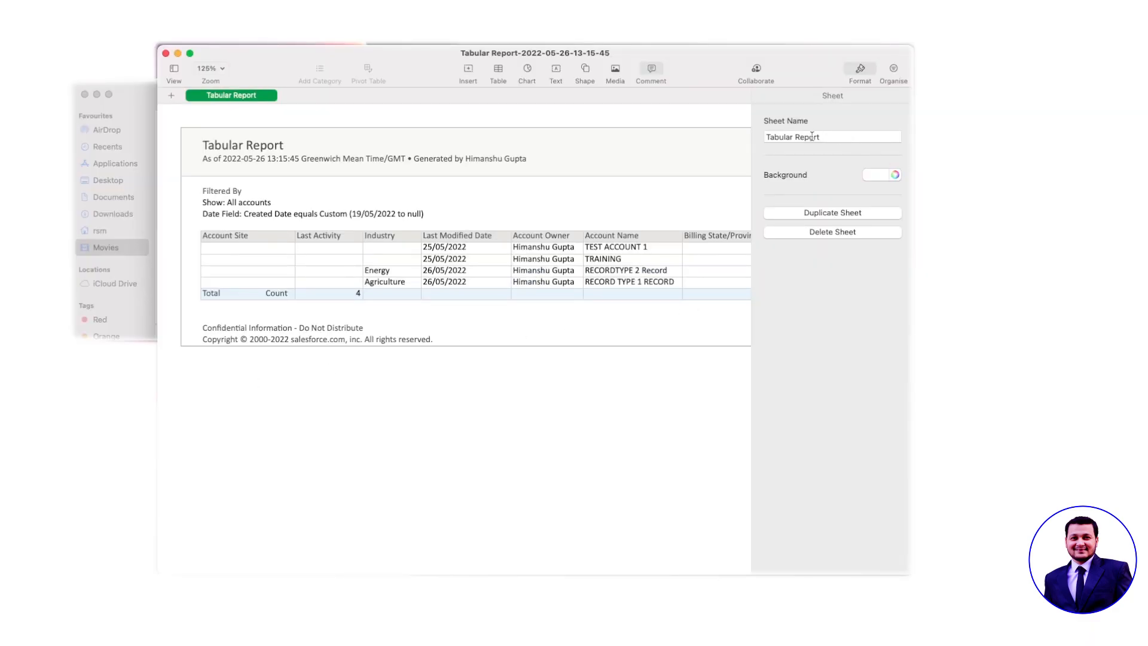
left_click(860, 70)
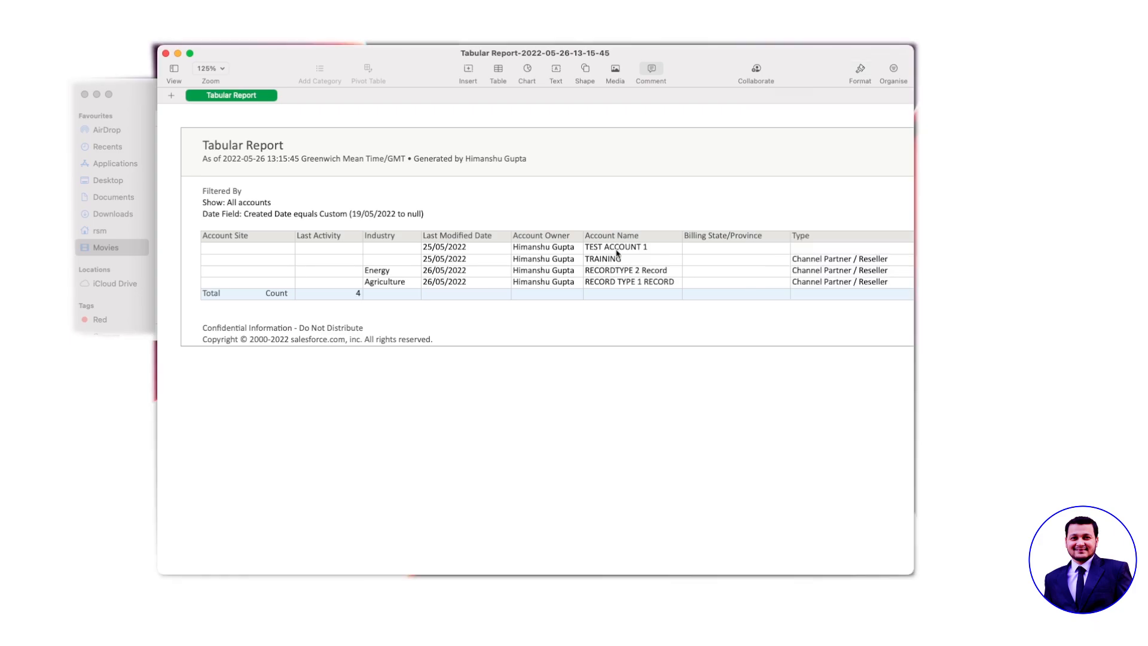
scroll(511, 253, "right", 10)
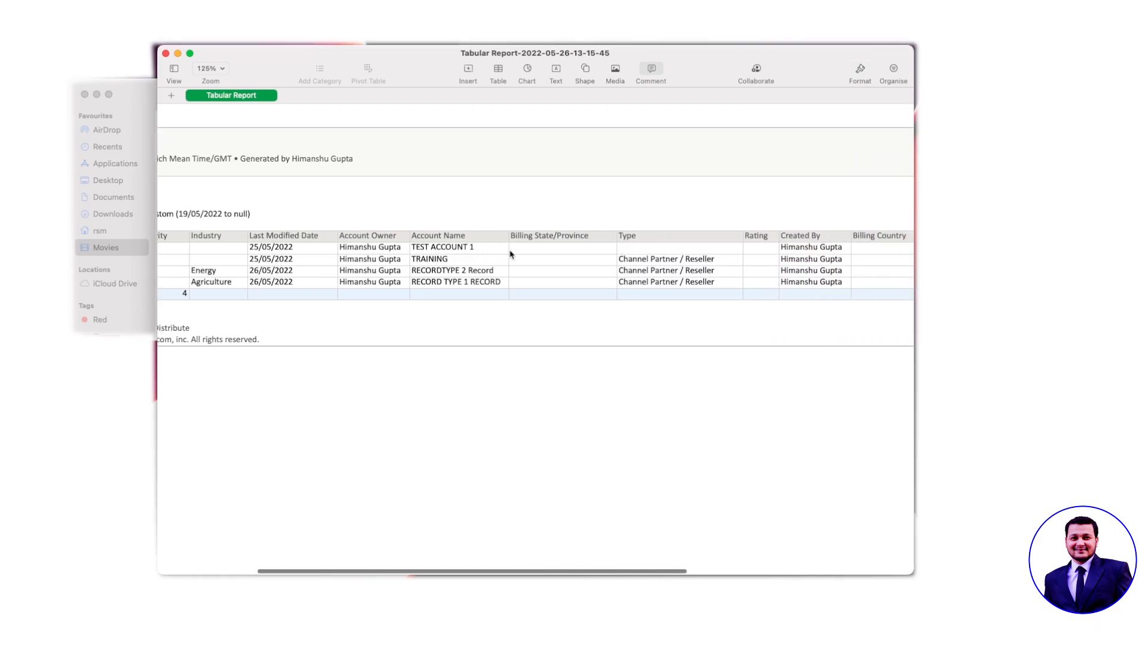
scroll(510, 254, "left", 10)
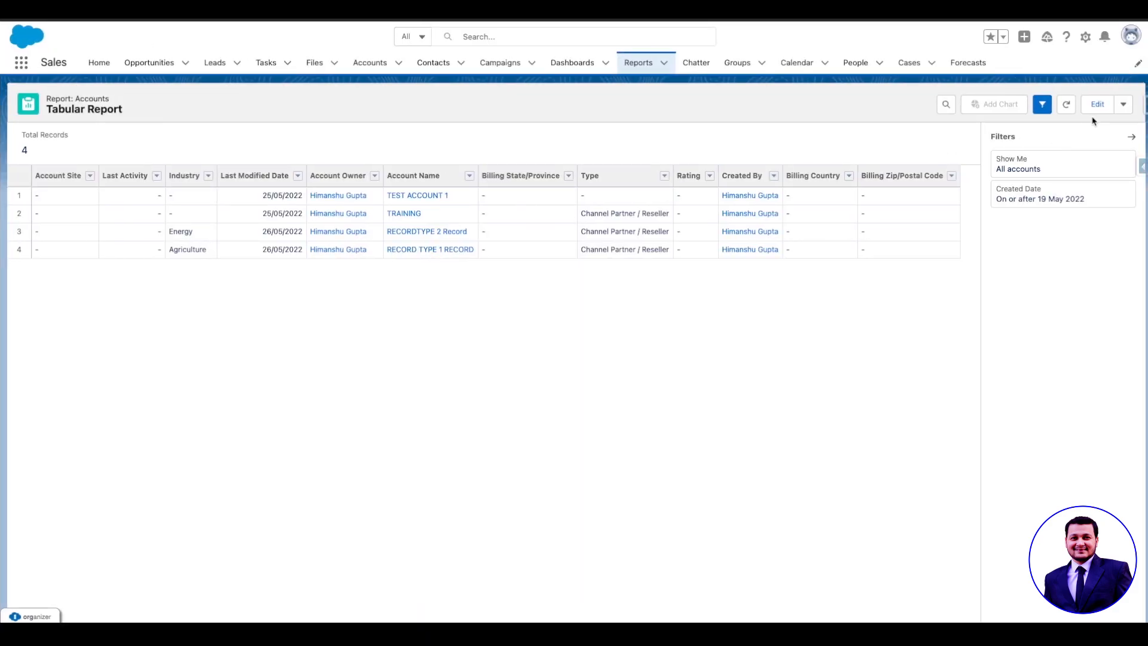
Step: Export the report again with the Details Only view in Comma Delimited .csv format
left_click(1124, 104)
left_click(1077, 207)
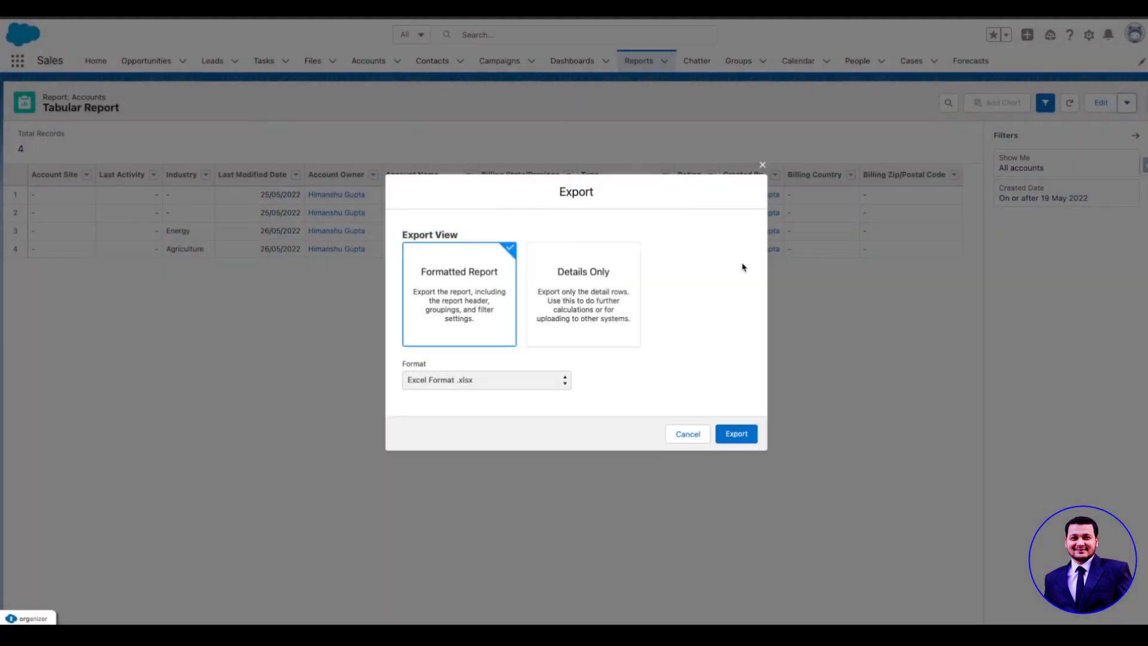
left_click(620, 311)
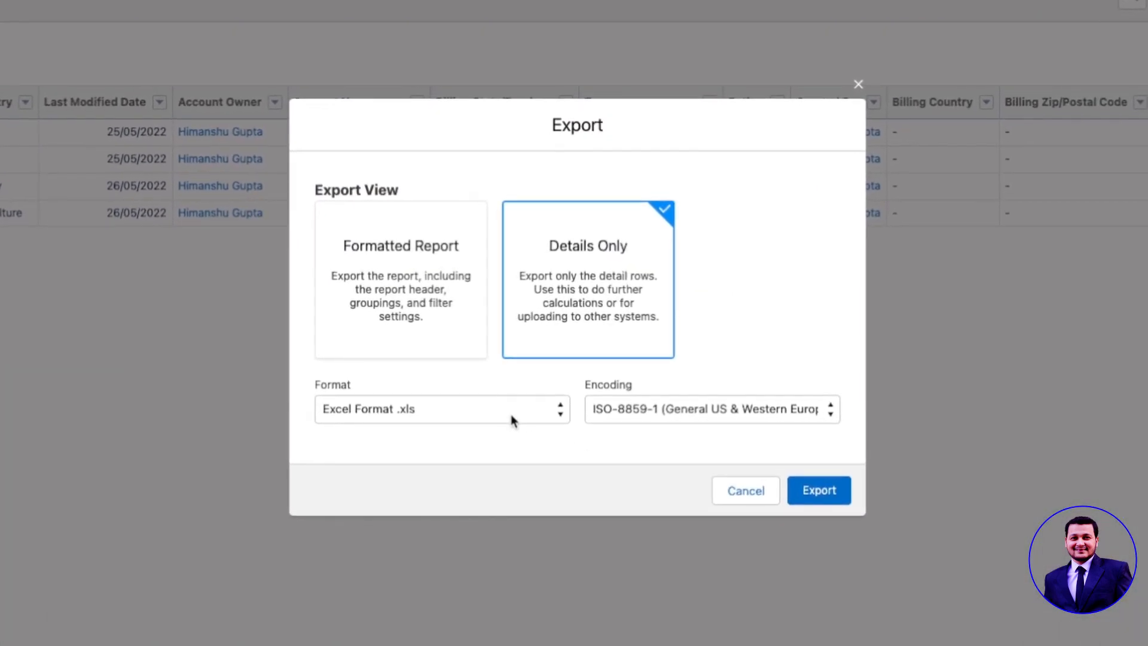
left_click(512, 420)
left_click(495, 446)
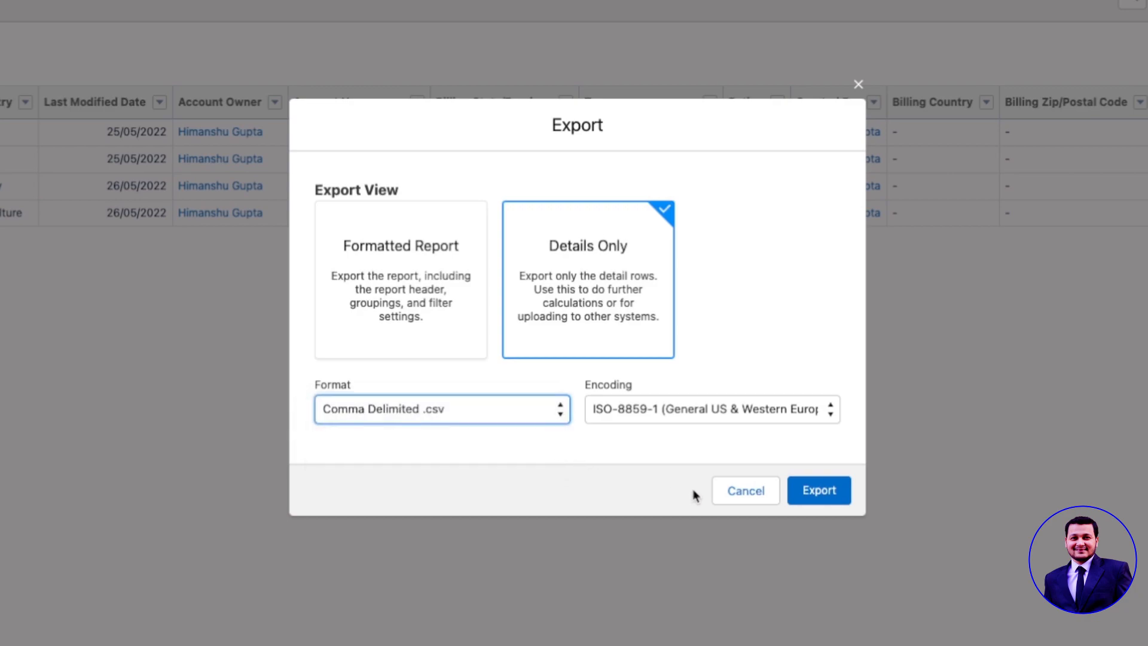
left_click(812, 499)
Step: Open the downloaded CSV file in Numbers, look through its detail rows and columns, and close it
left_click(83, 609)
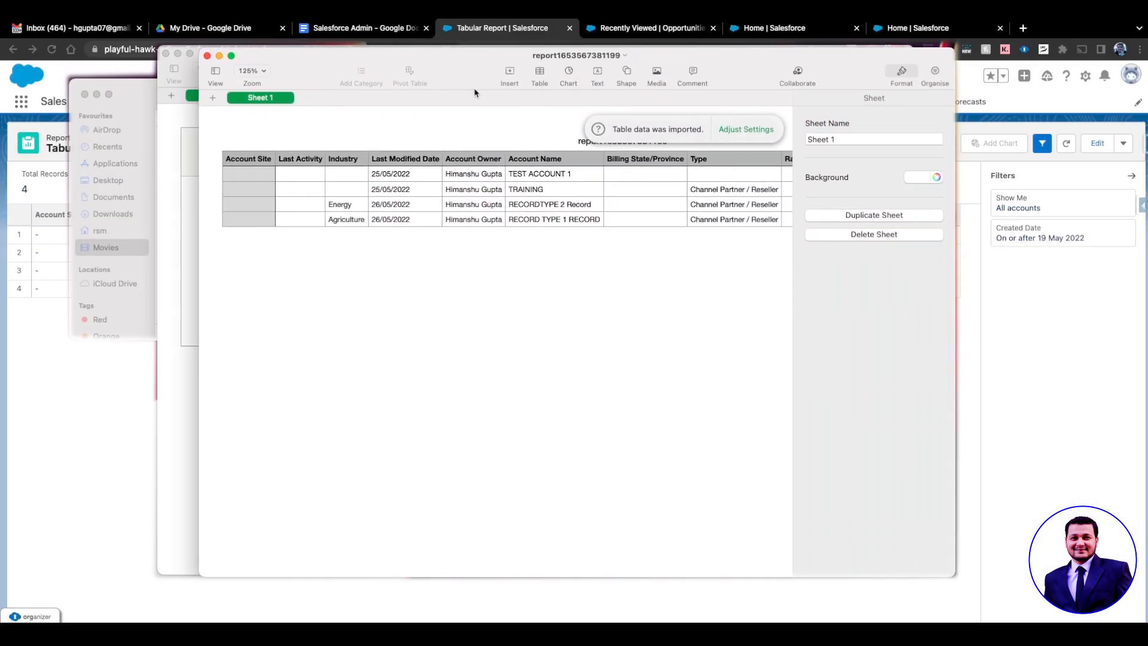
left_click(900, 73)
scroll(682, 205, "right", 10)
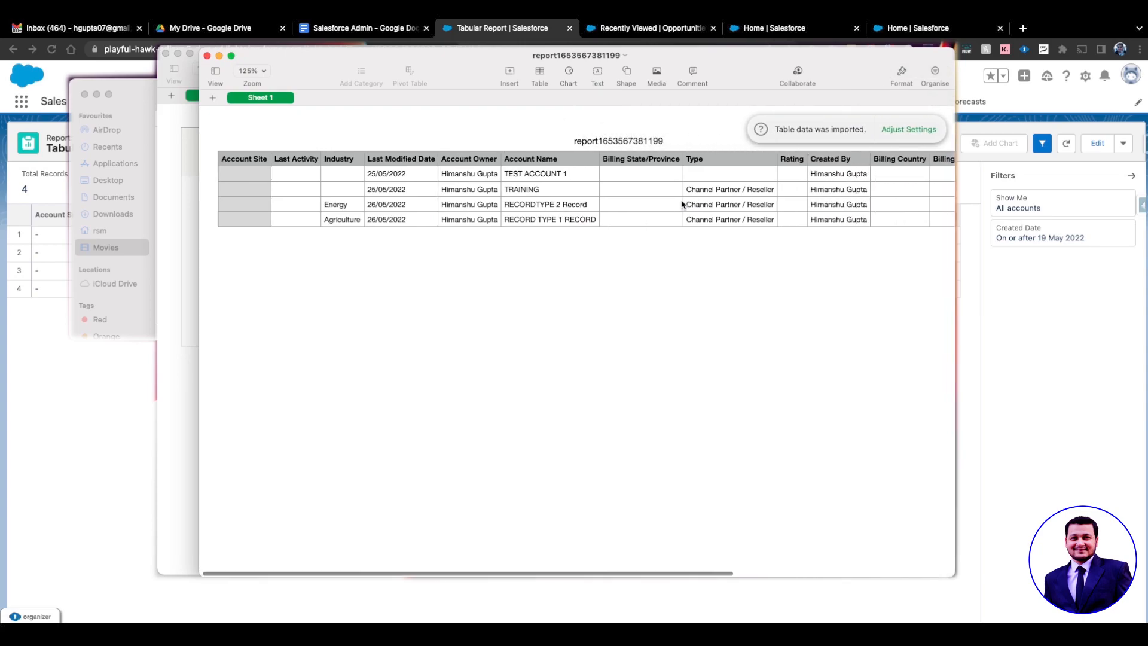
scroll(682, 205, "left", 10)
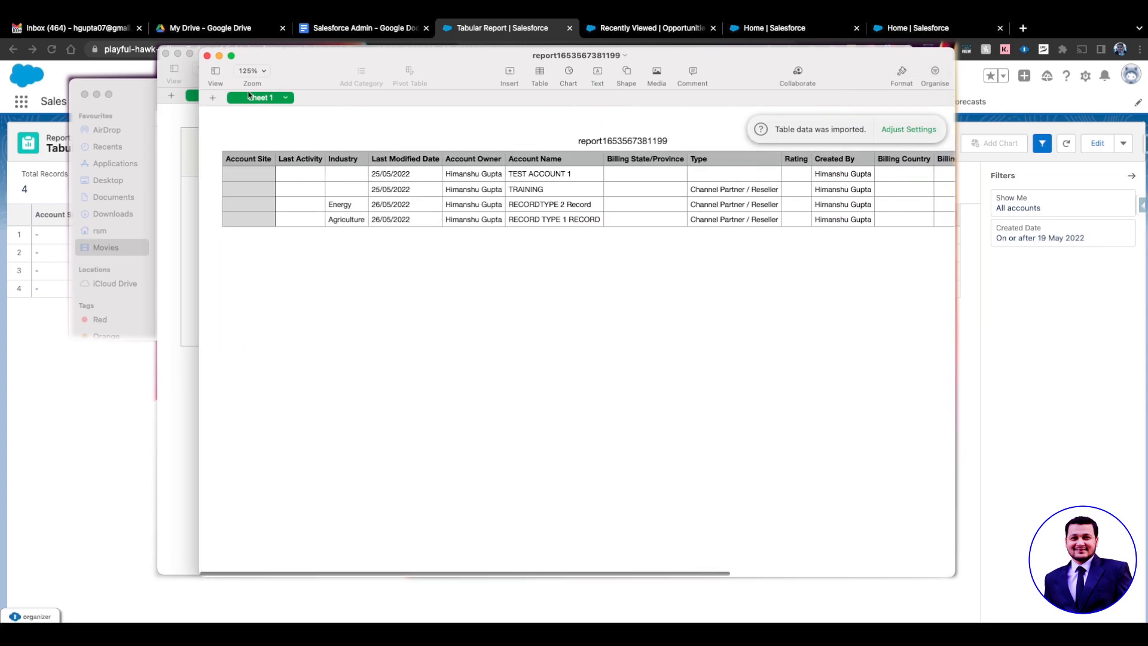
left_click(207, 56)
Step: Try adding the report to a campaign with existing campaign members set to Overwrite member status
left_click(1123, 143)
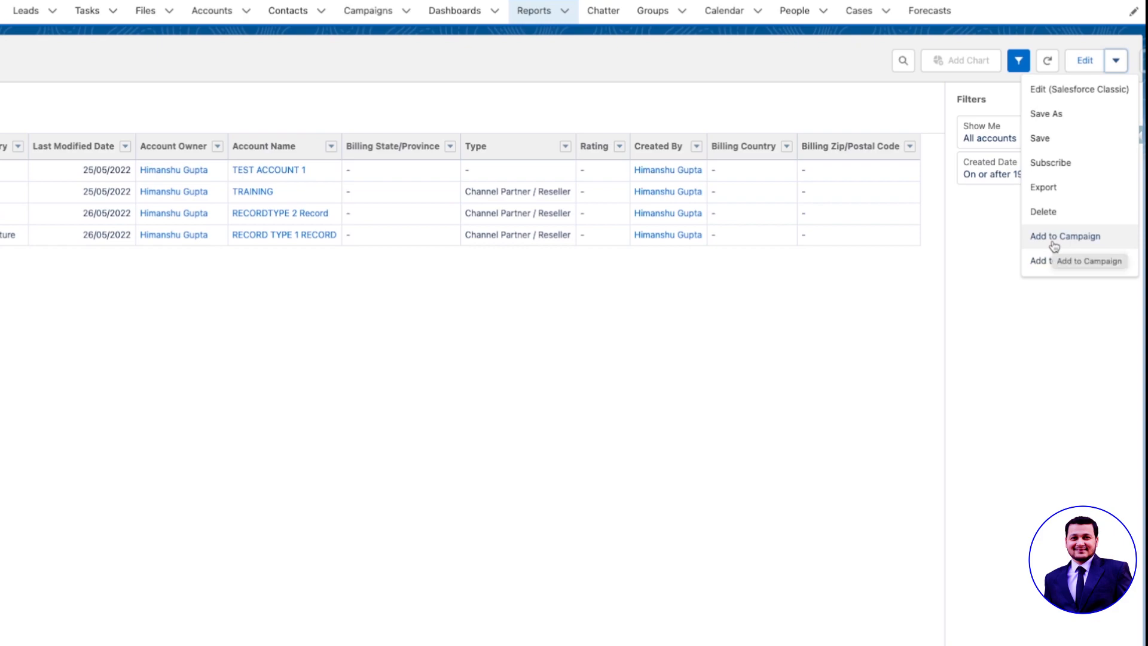
left_click(1054, 237)
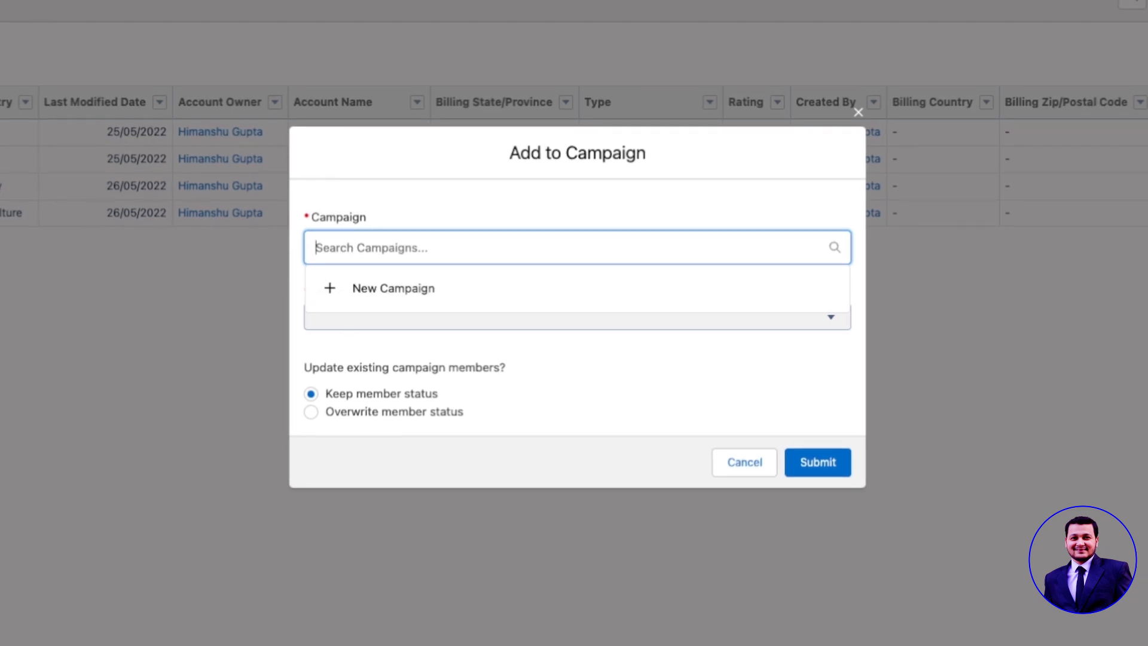
left_click(568, 390)
left_click(385, 412)
Step: Look over the New Campaign form's fields from the campaign lookup, and cancel adding the report to a campaign
left_click(385, 250)
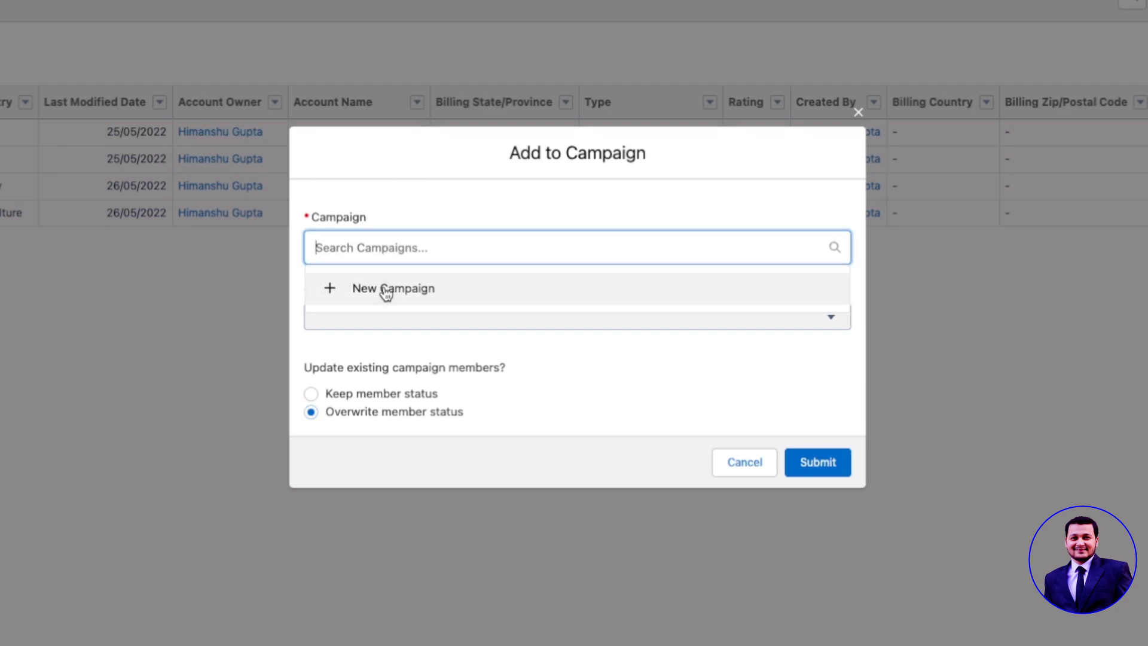
left_click(386, 290)
scroll(531, 346, "down", 3)
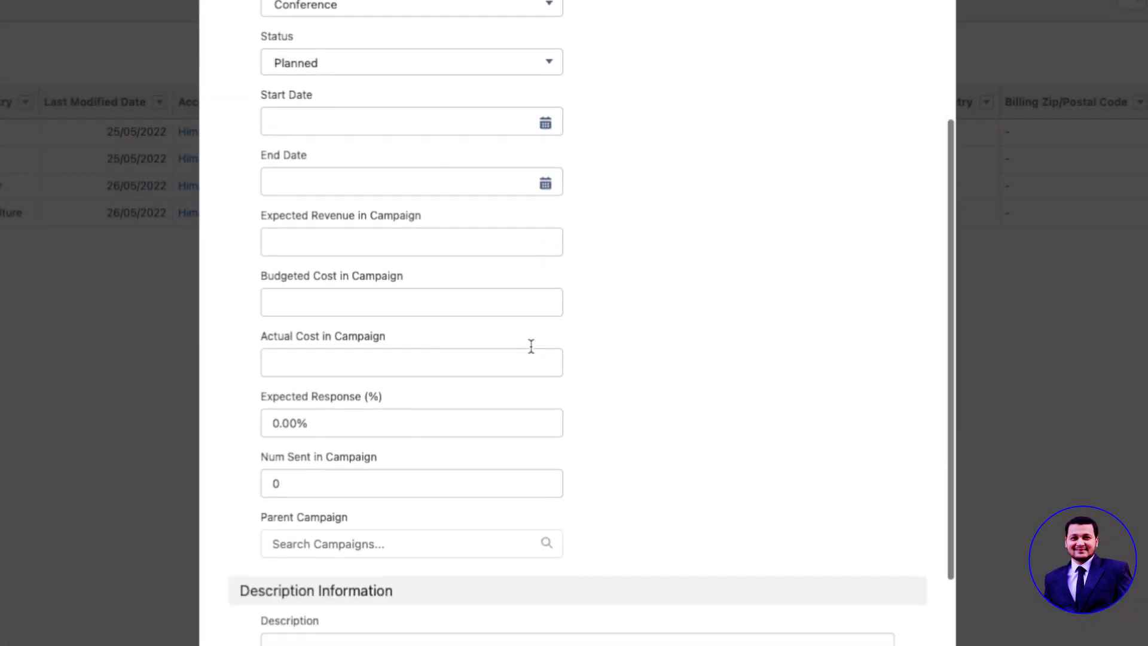
scroll(531, 347, "down", 2)
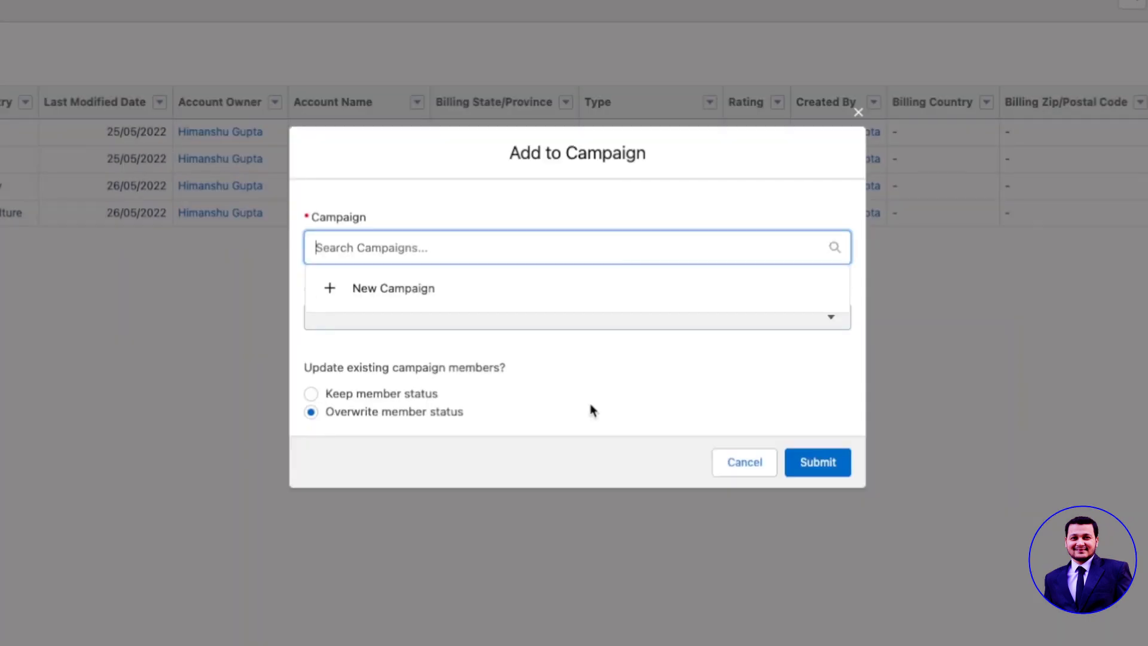
left_click(567, 186)
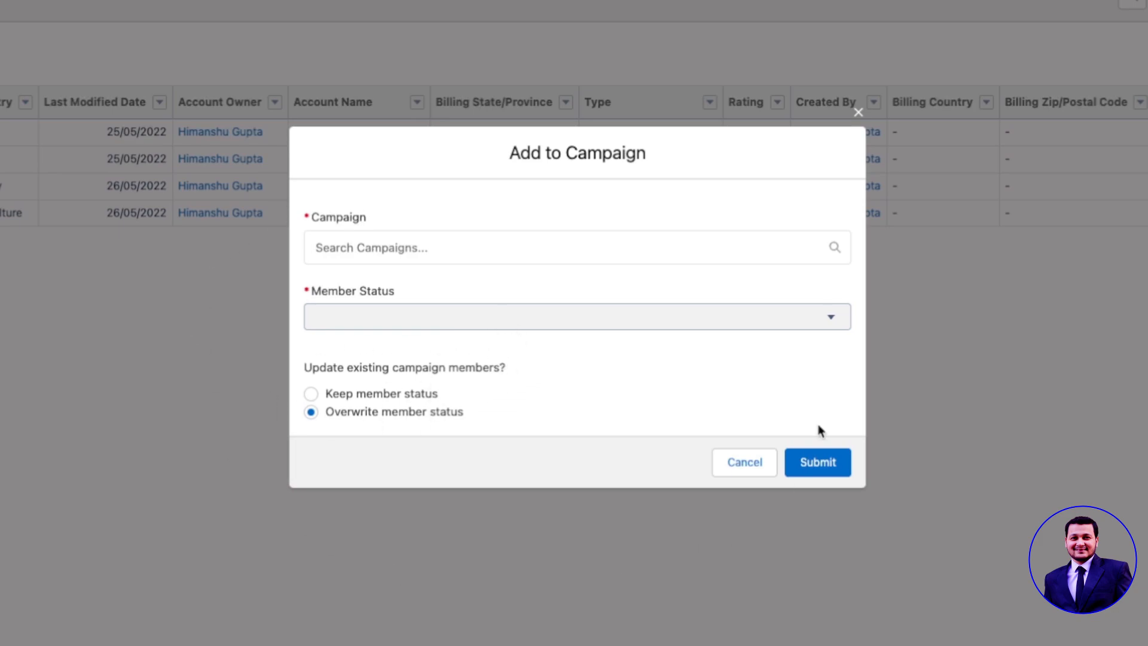
left_click(743, 463)
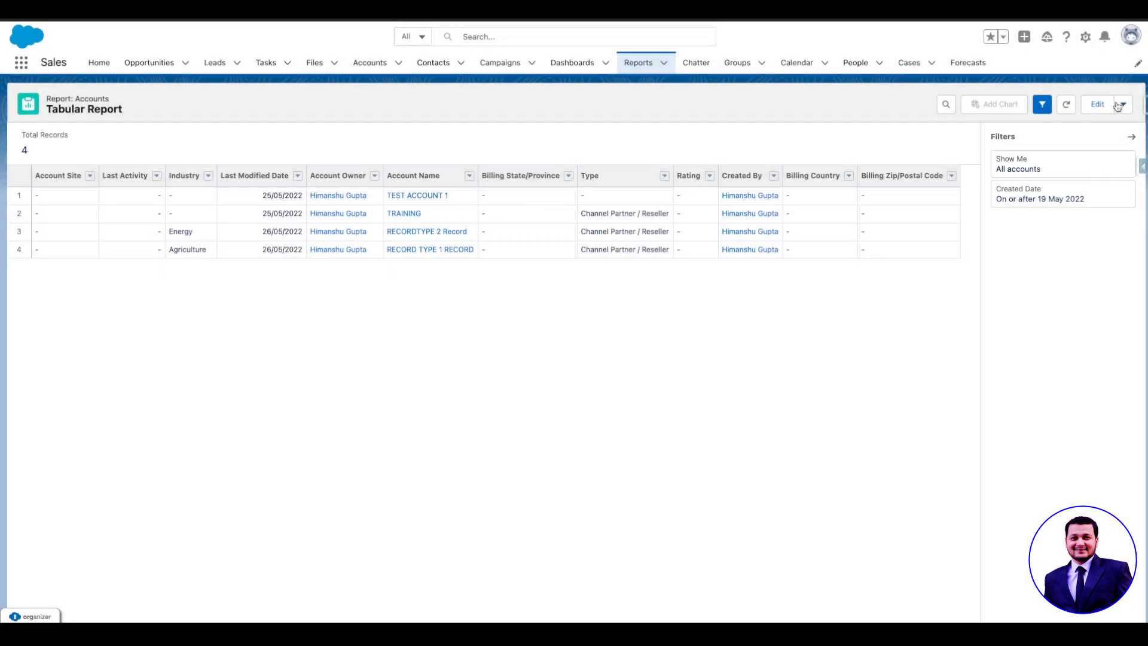
Step: Review the Add to Dashboard options for existing and new dashboards, and cancel without adding the report
left_click(1122, 105)
left_click(1076, 269)
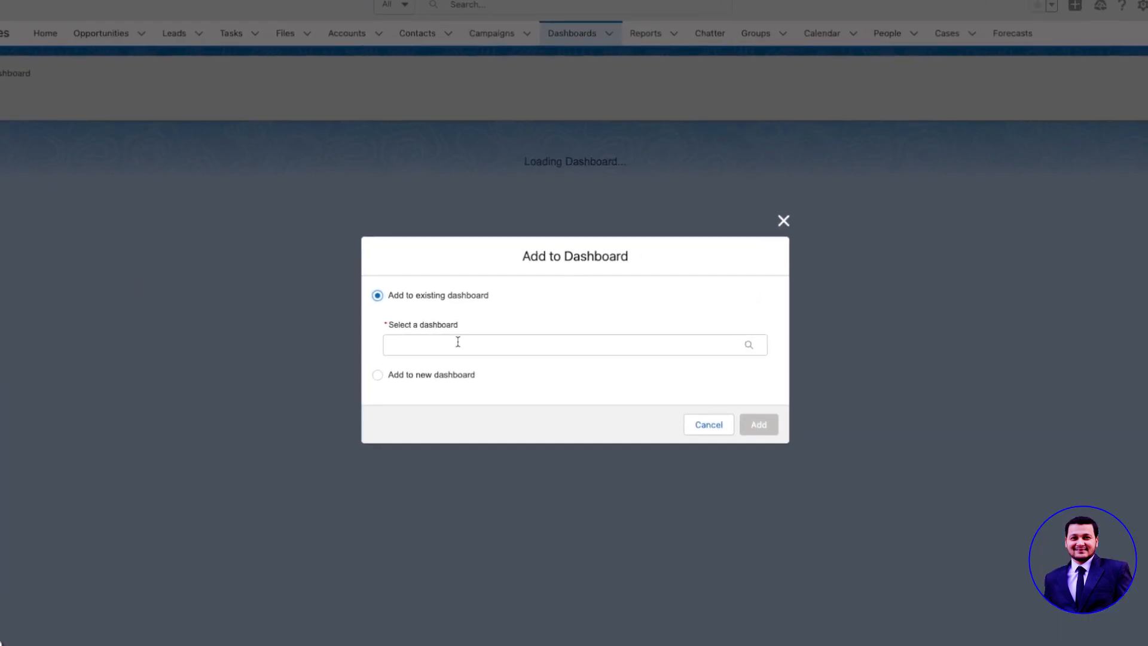
left_click(469, 342)
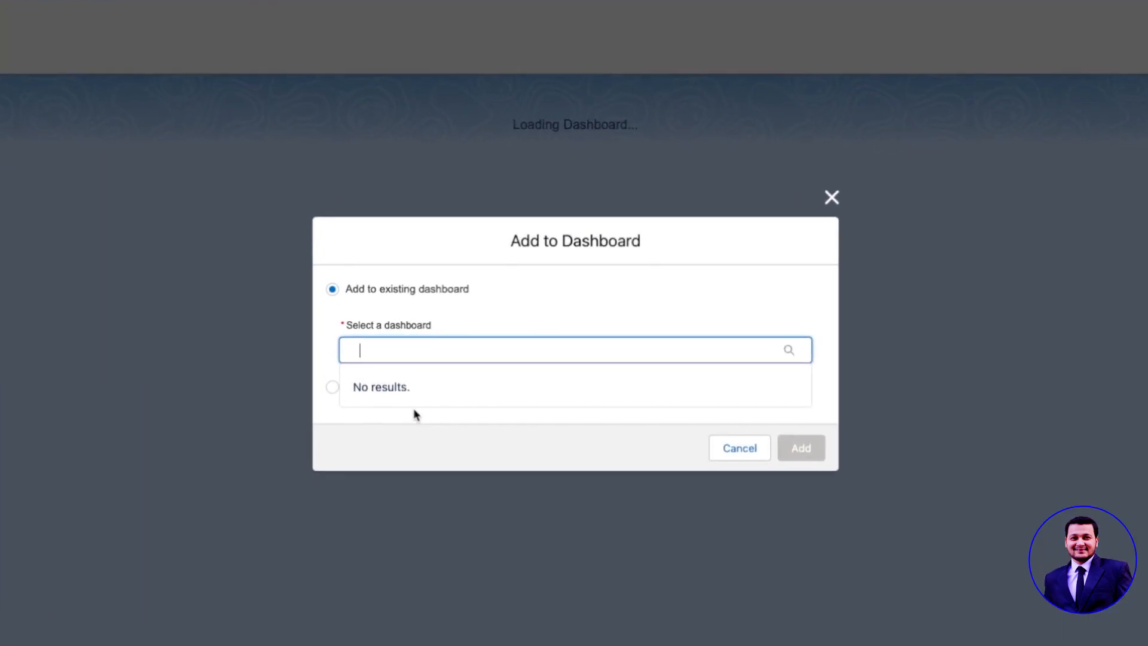
left_click(509, 307)
left_click(407, 388)
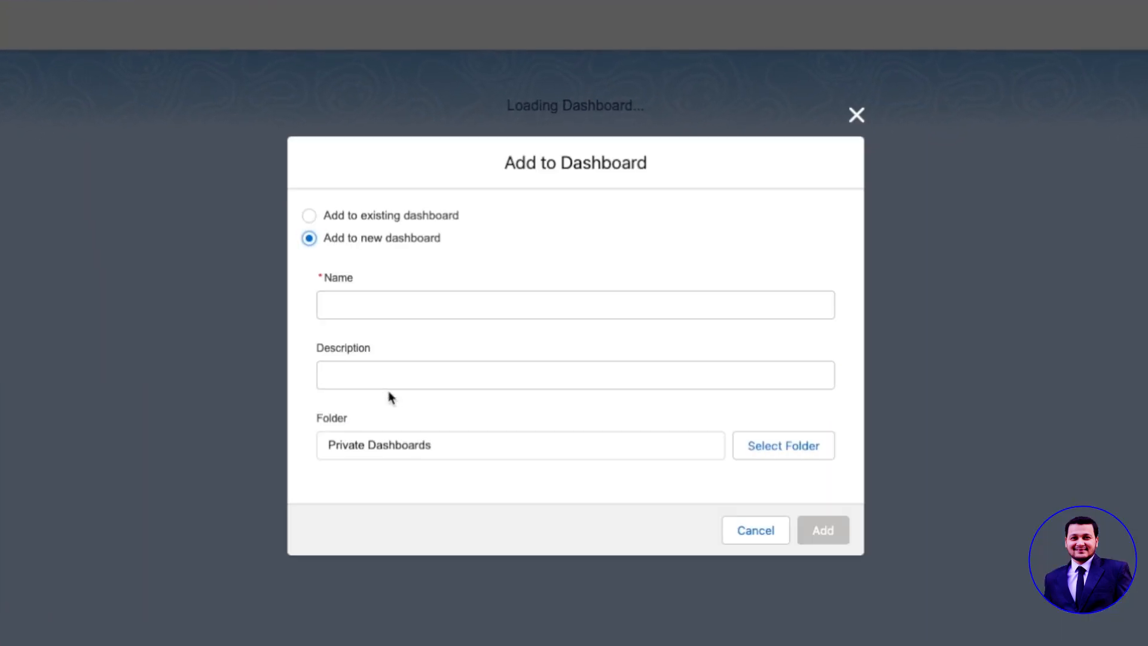
left_click(748, 531)
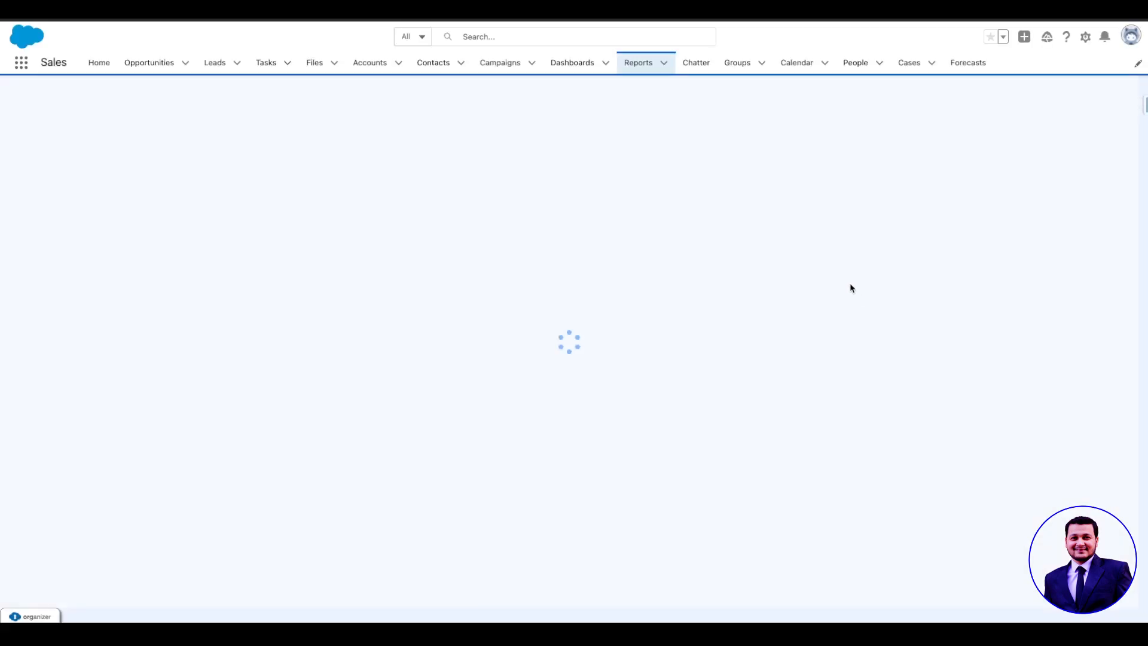